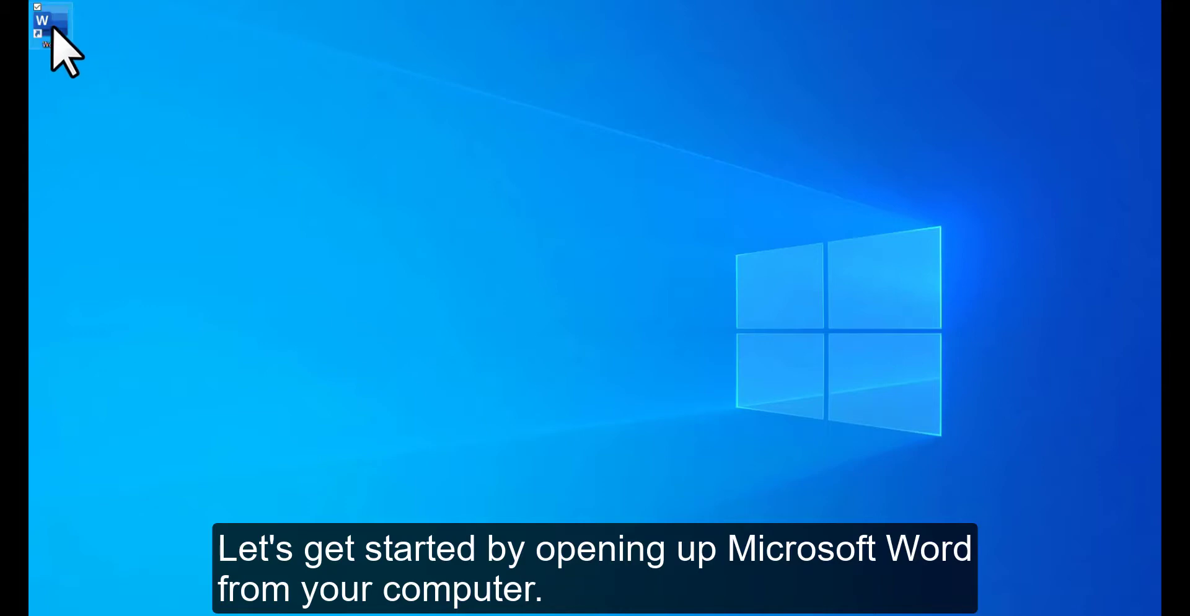
Launch Word from the desktop and create a new blank document, Document6.
double_click(53, 29)
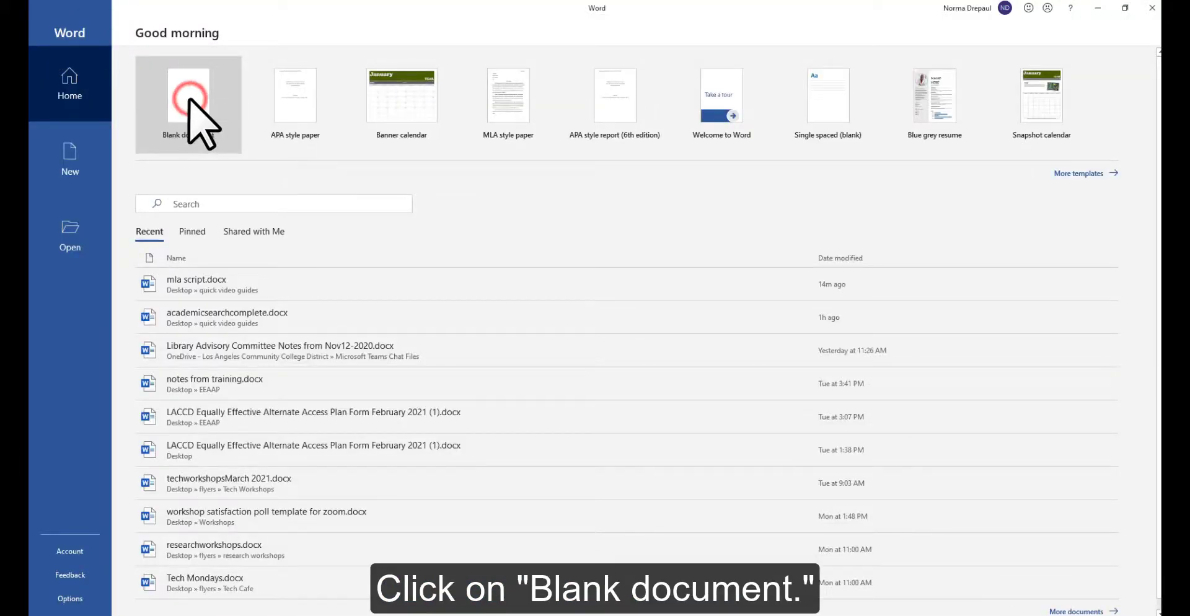
click(189, 100)
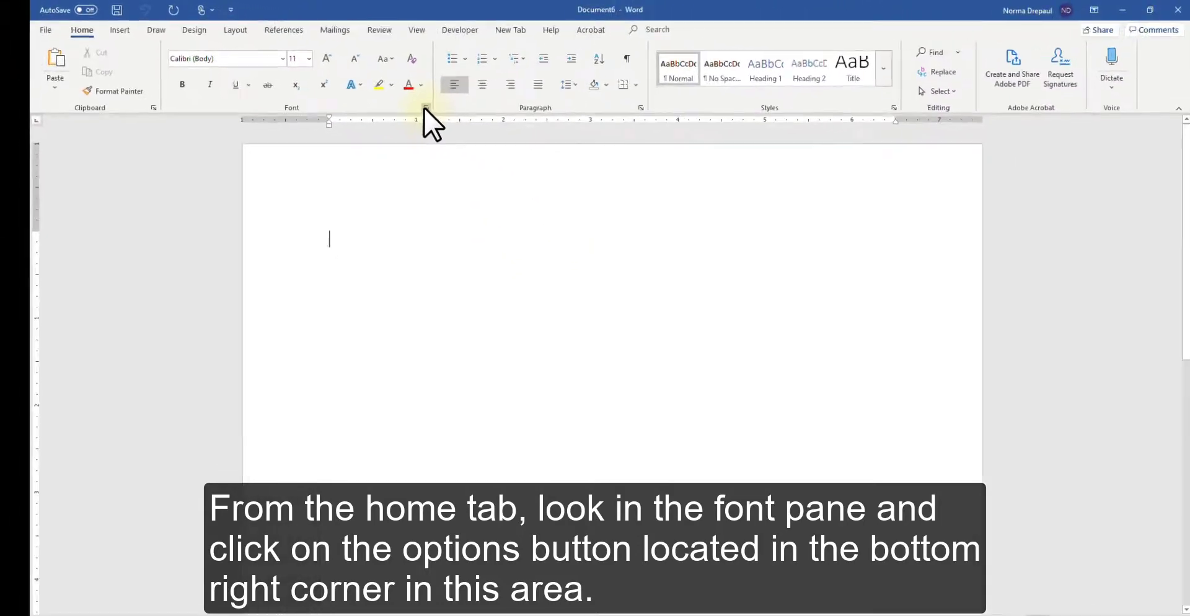
Make Times New Roman 12 pt the default font for this document only.
click(593, 160)
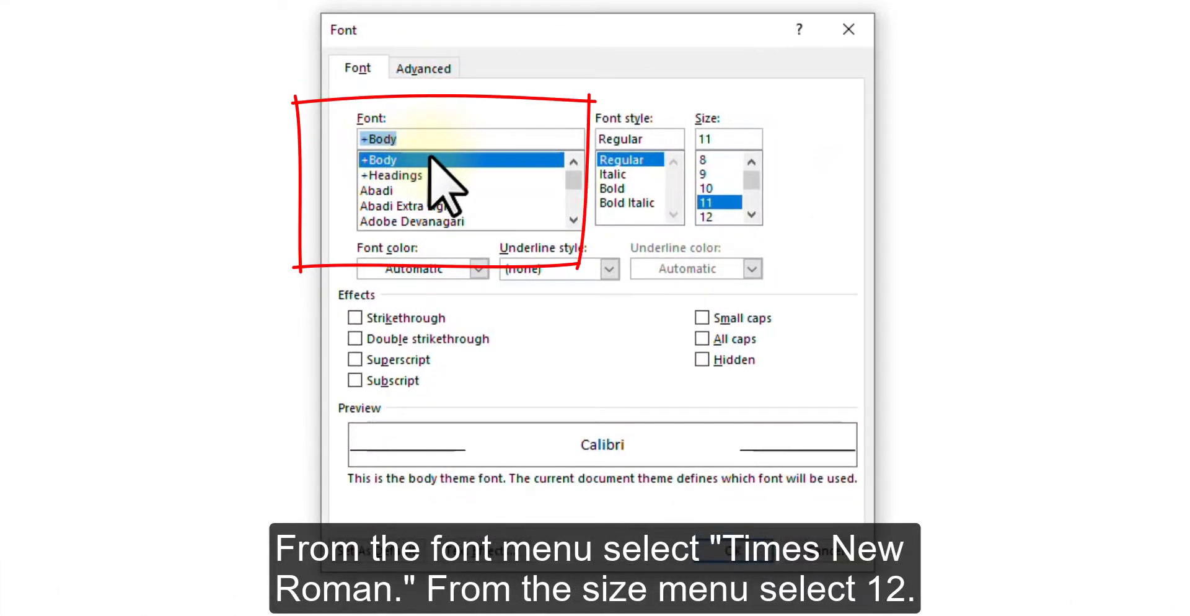
scroll(505, 189, down, 2)
scroll(505, 189, down, 1)
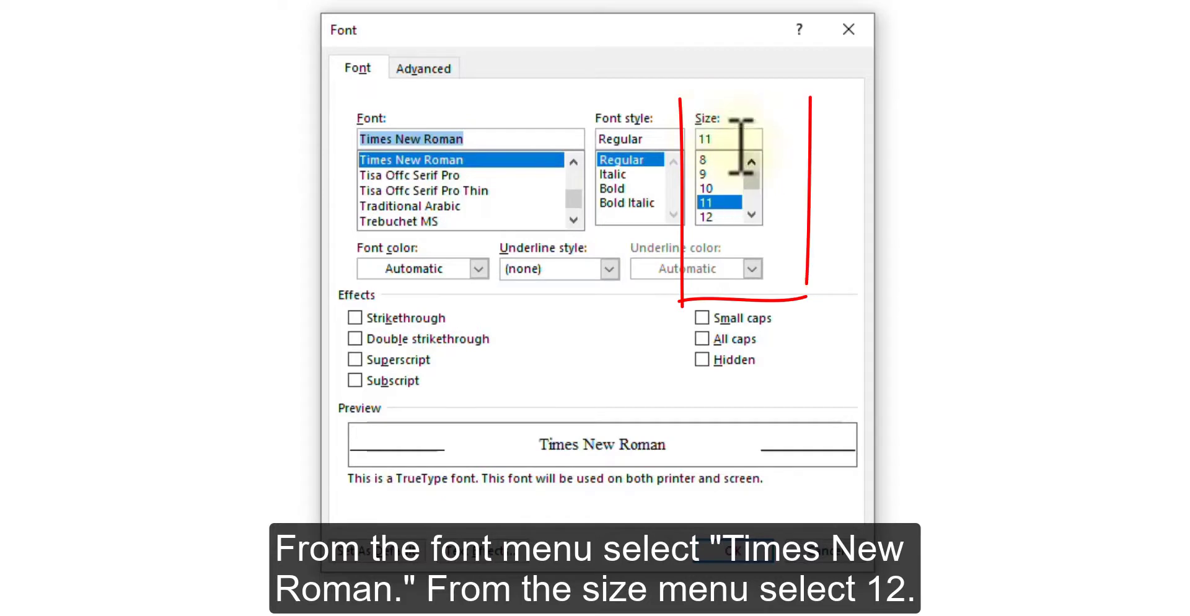
click(719, 217)
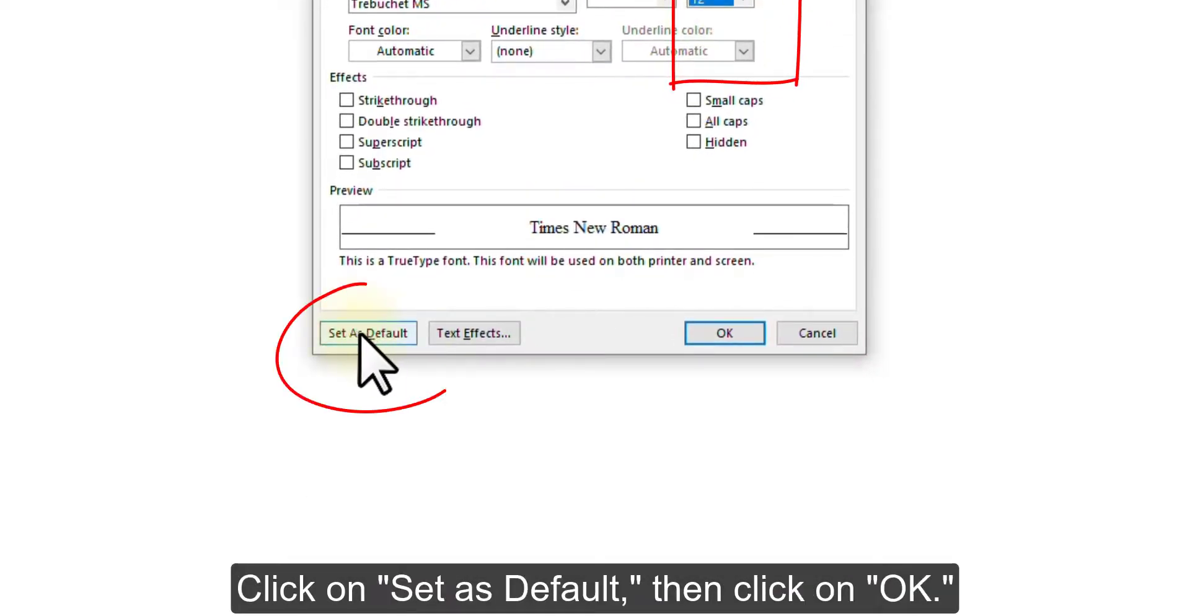
click(368, 333)
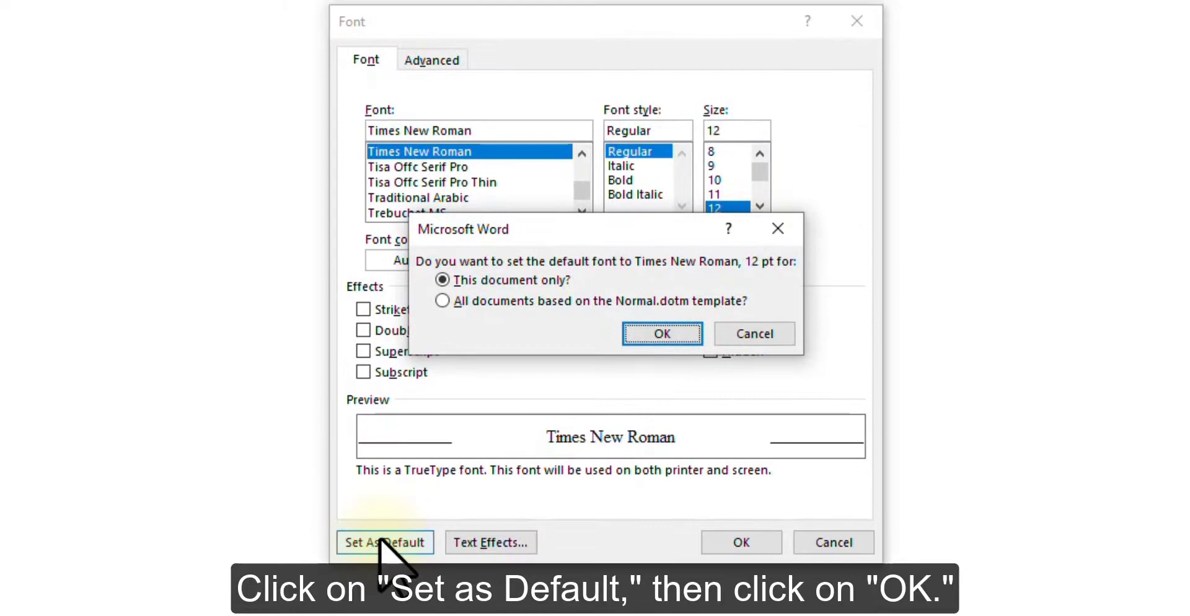
click(660, 334)
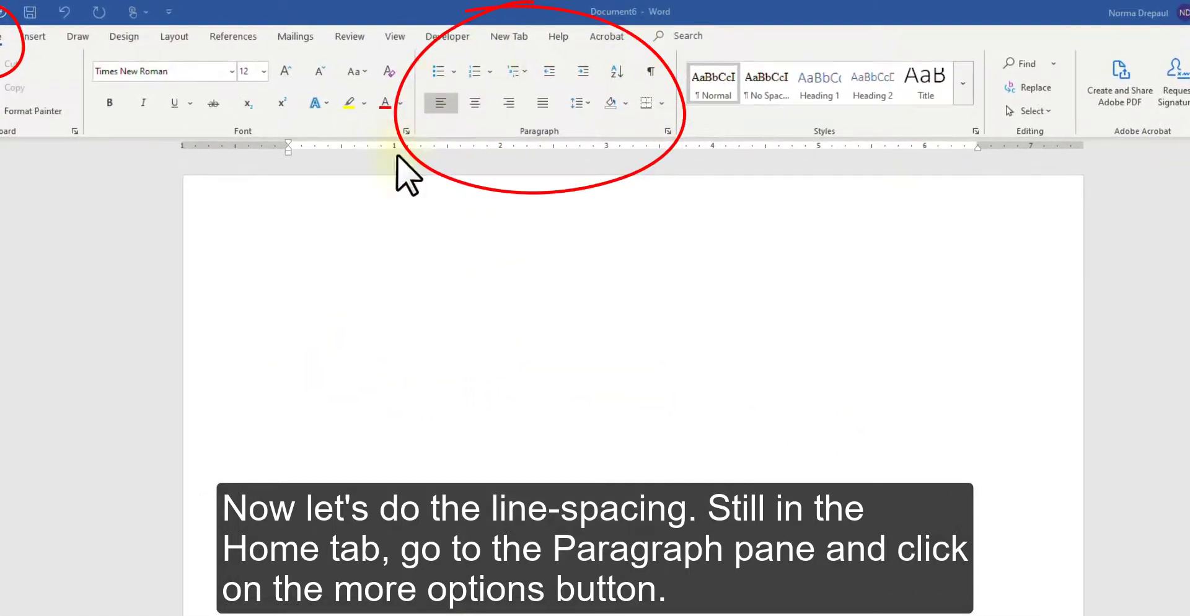
Make double spacing, 0 pt spacing and no extra same-style spacing this document's paragraph default.
click(667, 131)
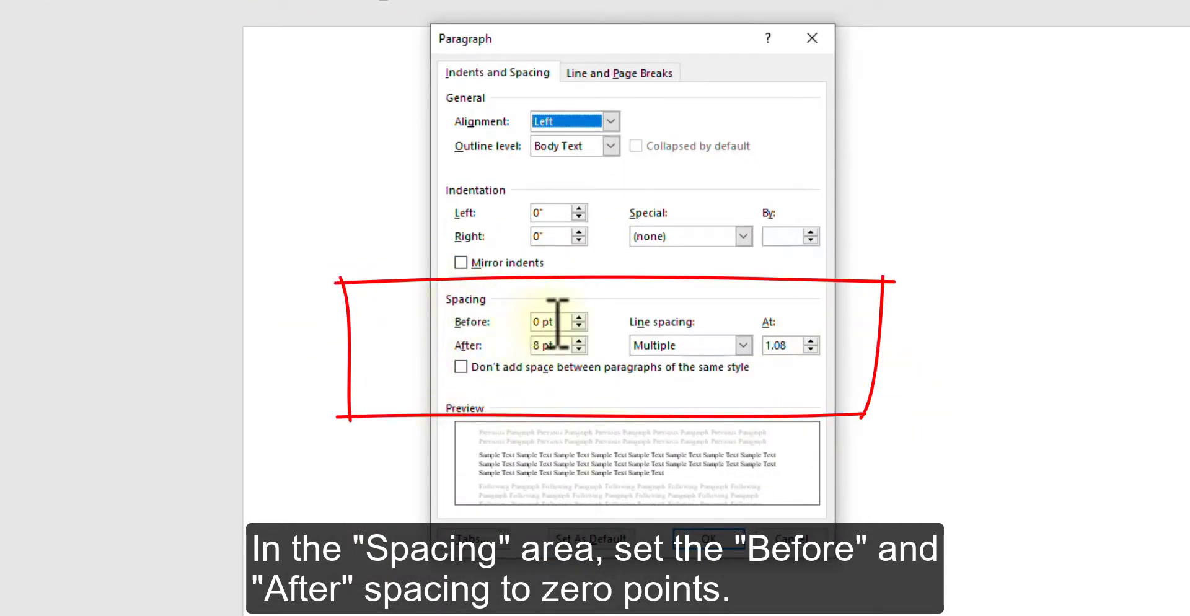
click(542, 347)
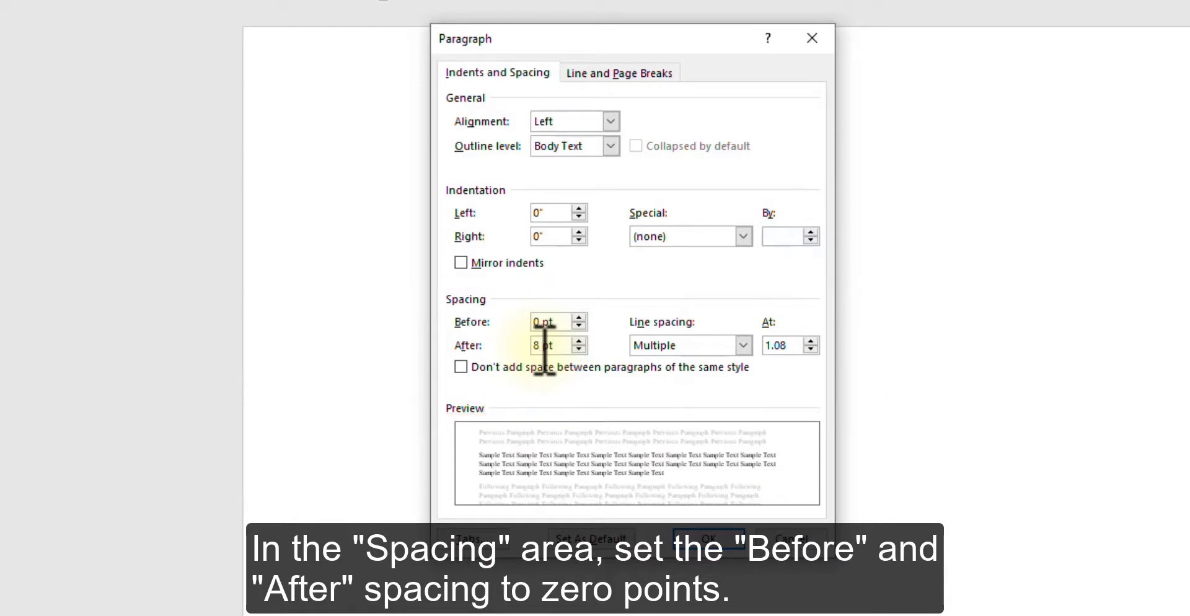
text(0)
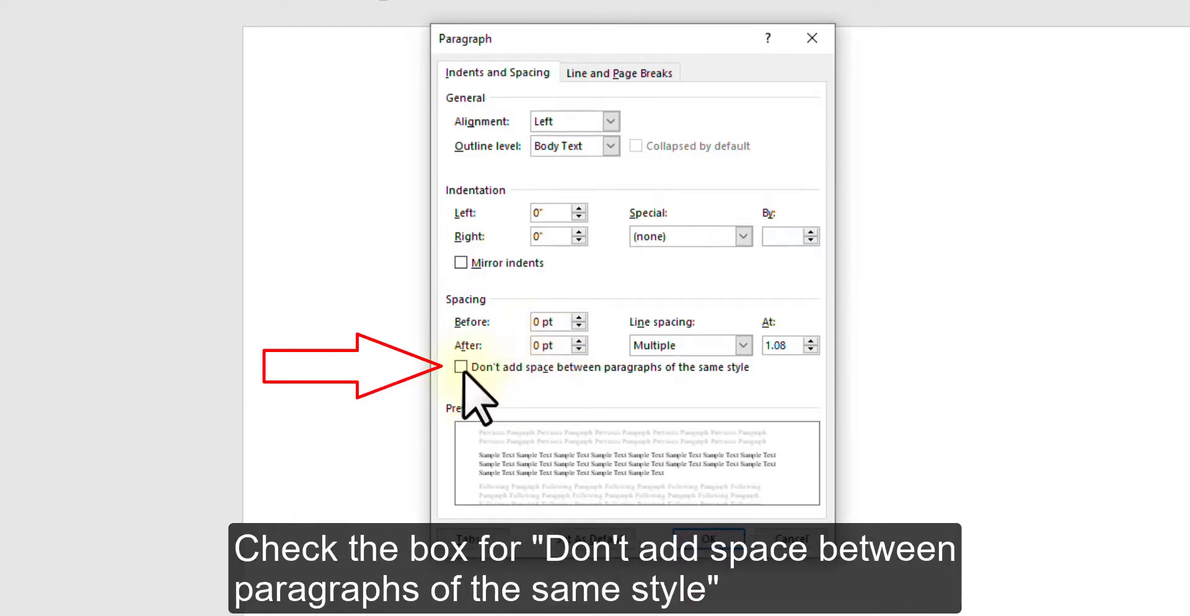
click(461, 366)
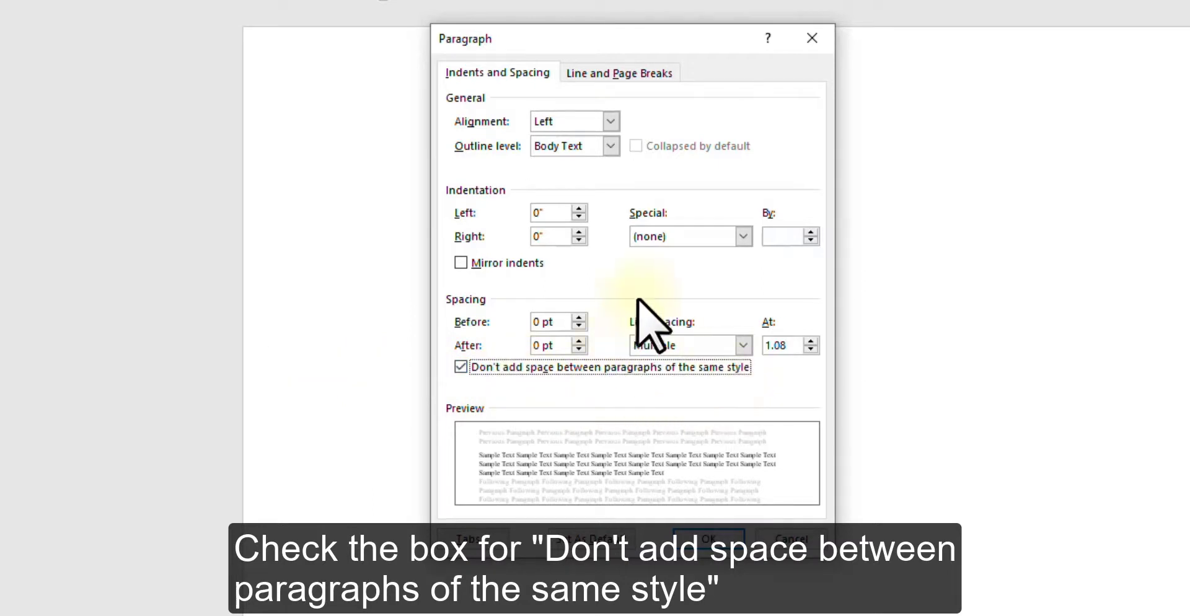
click(743, 345)
click(692, 389)
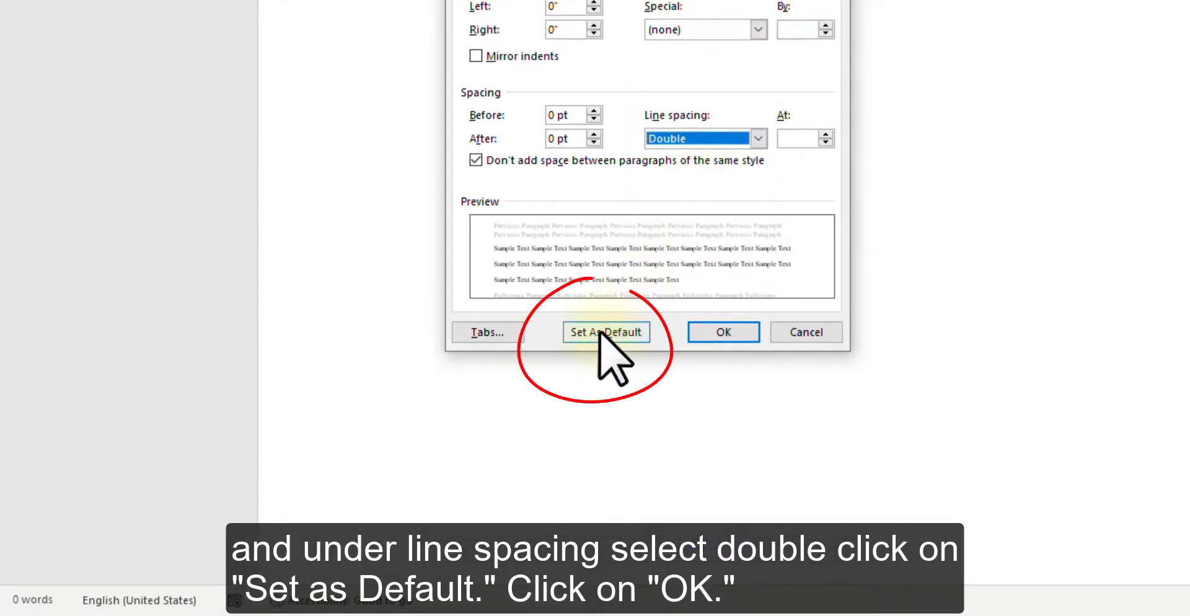
click(606, 332)
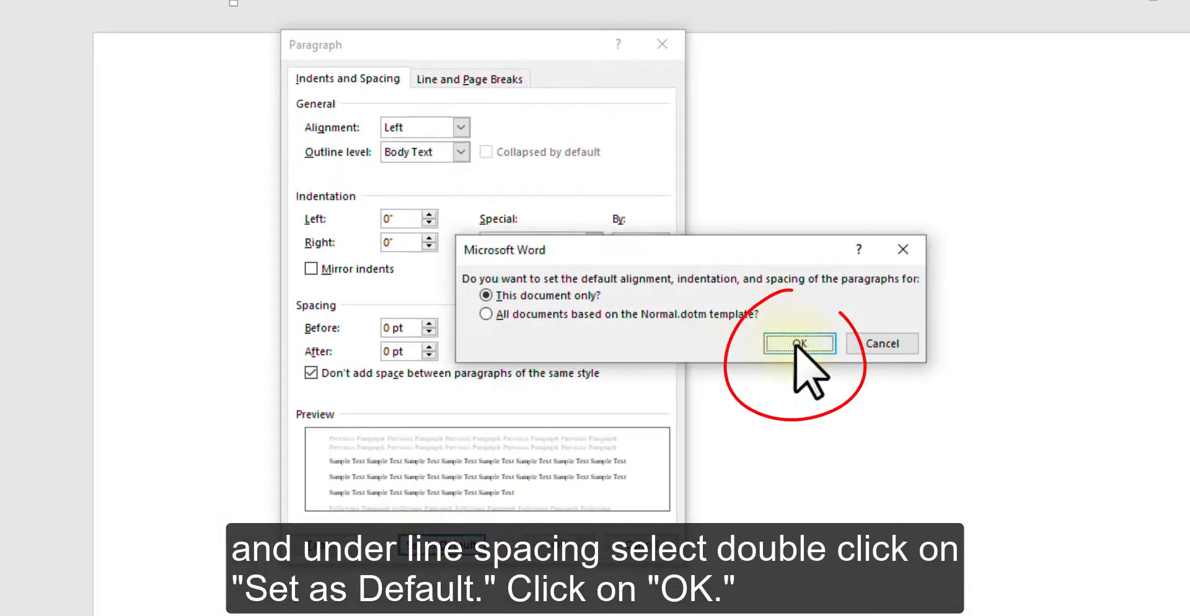
click(787, 341)
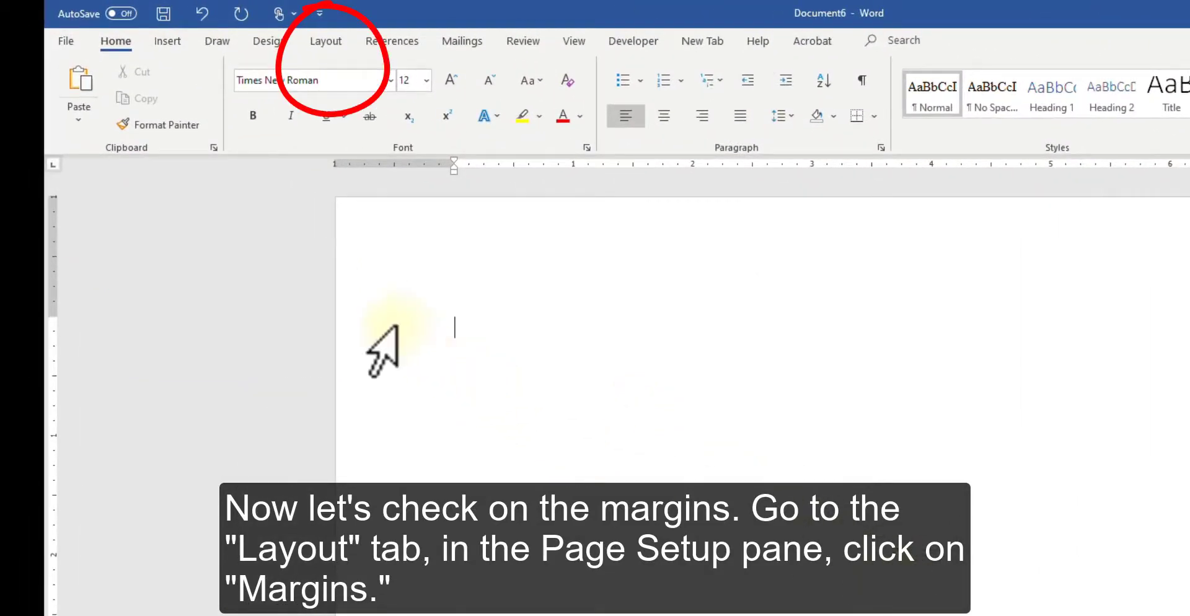
Apply the Normal margin preset: 1 inch top, bottom, left and right.
click(328, 43)
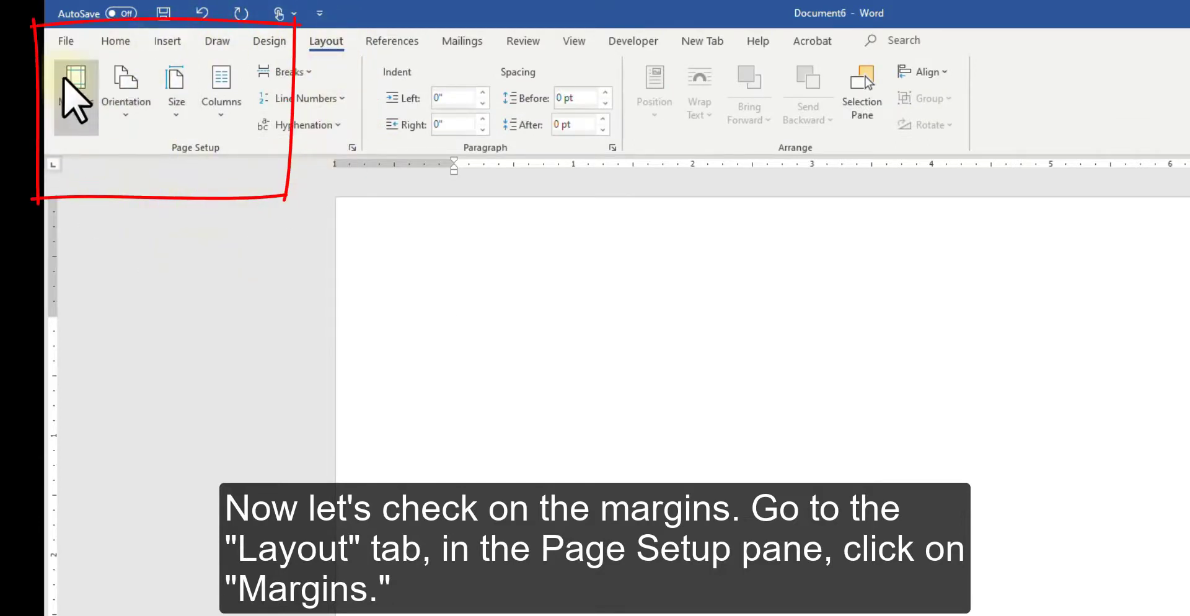
click(80, 99)
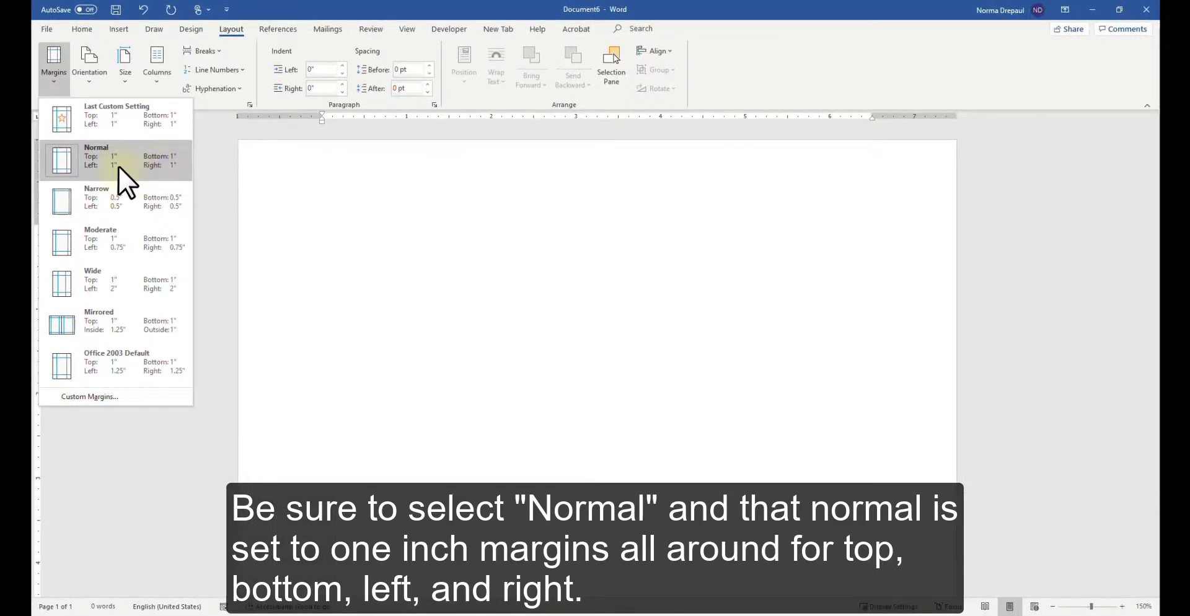
click(118, 166)
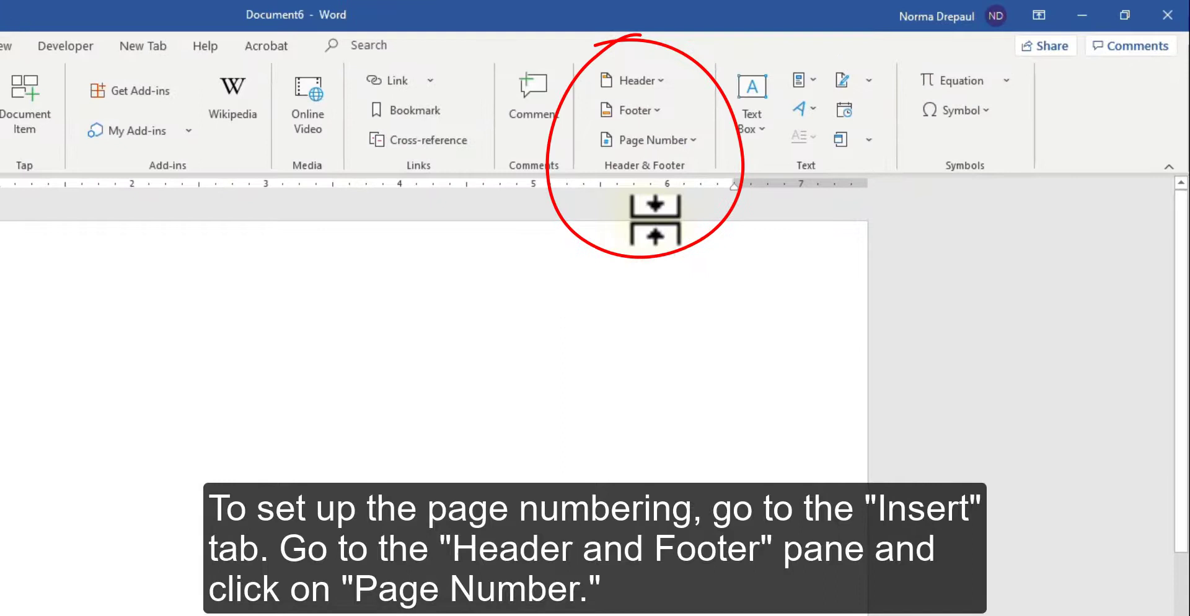
Insert a Plain Number 3 page number at the header's top right, then close the header.
click(657, 142)
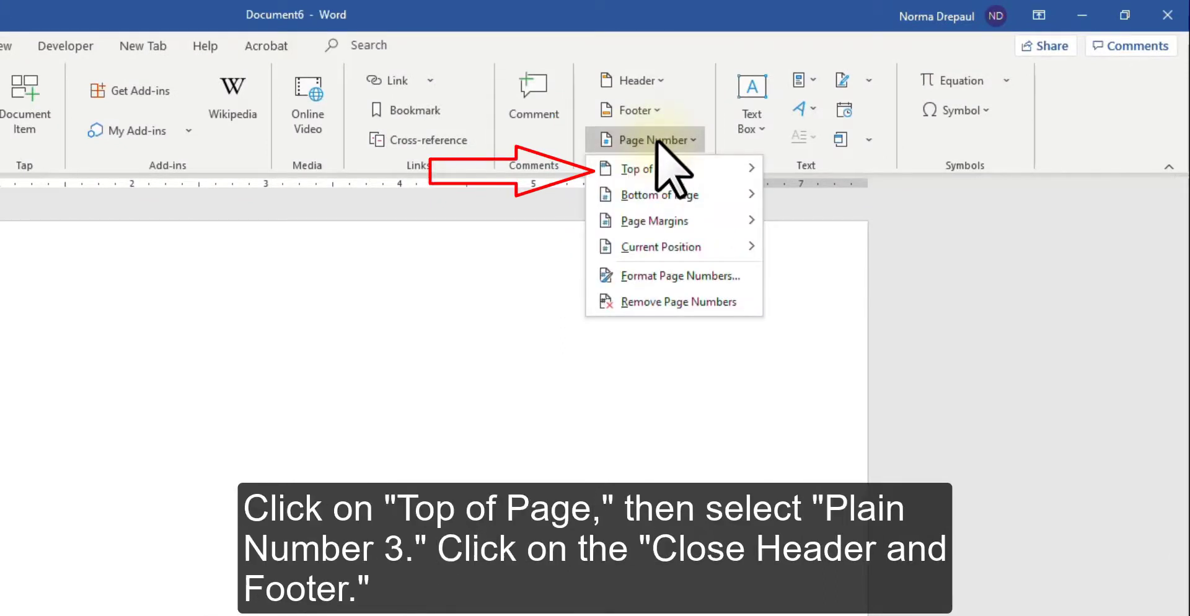
click(657, 168)
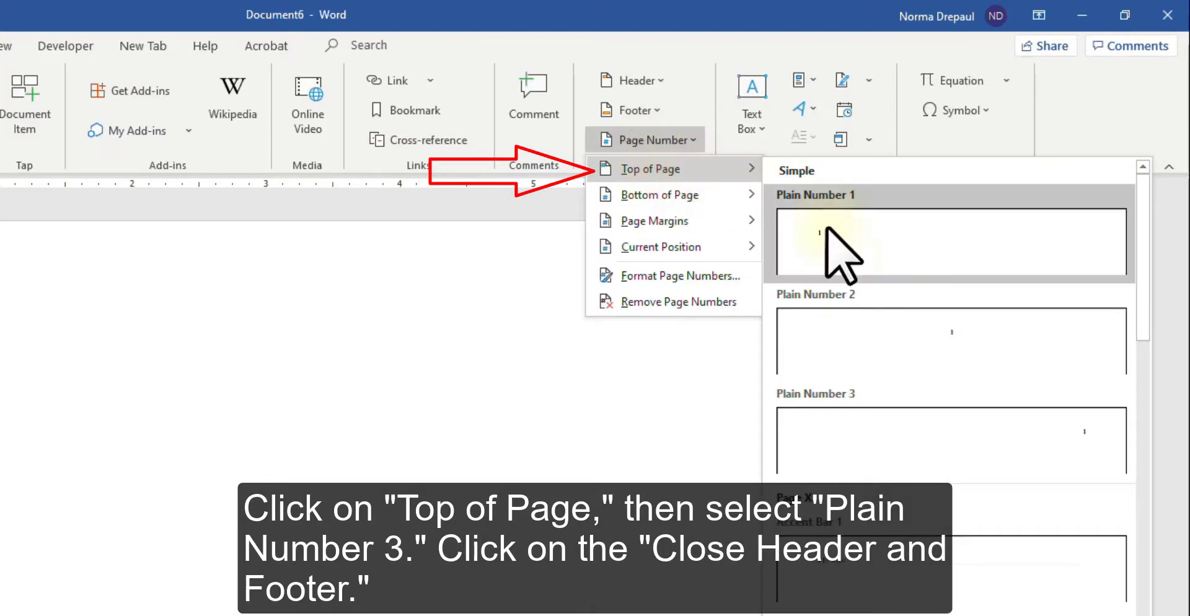
click(840, 430)
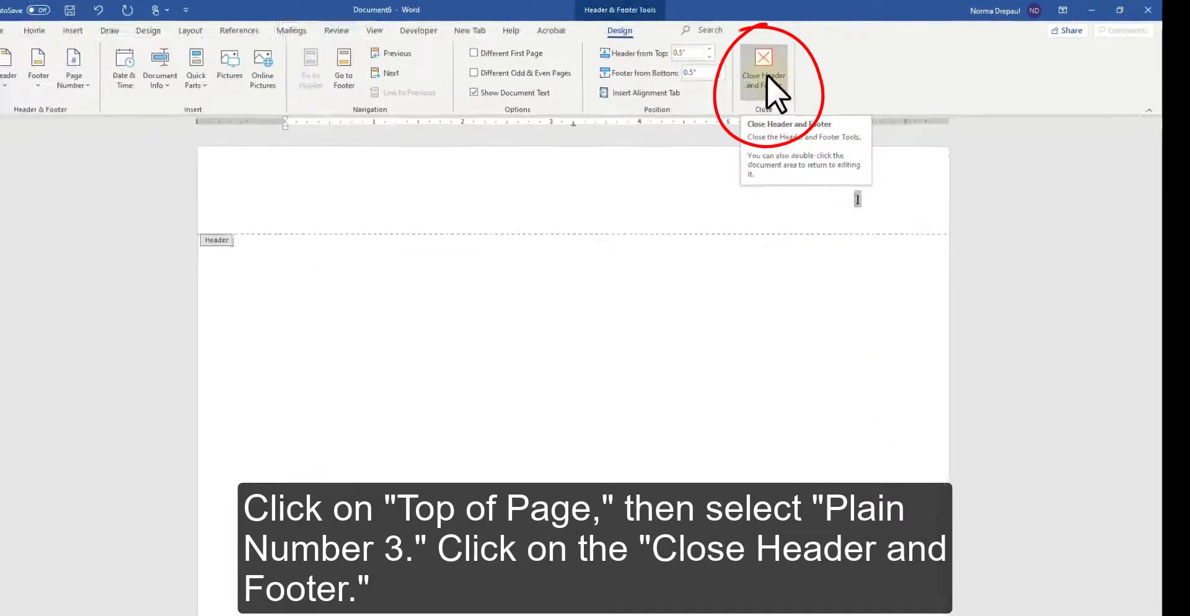
click(766, 73)
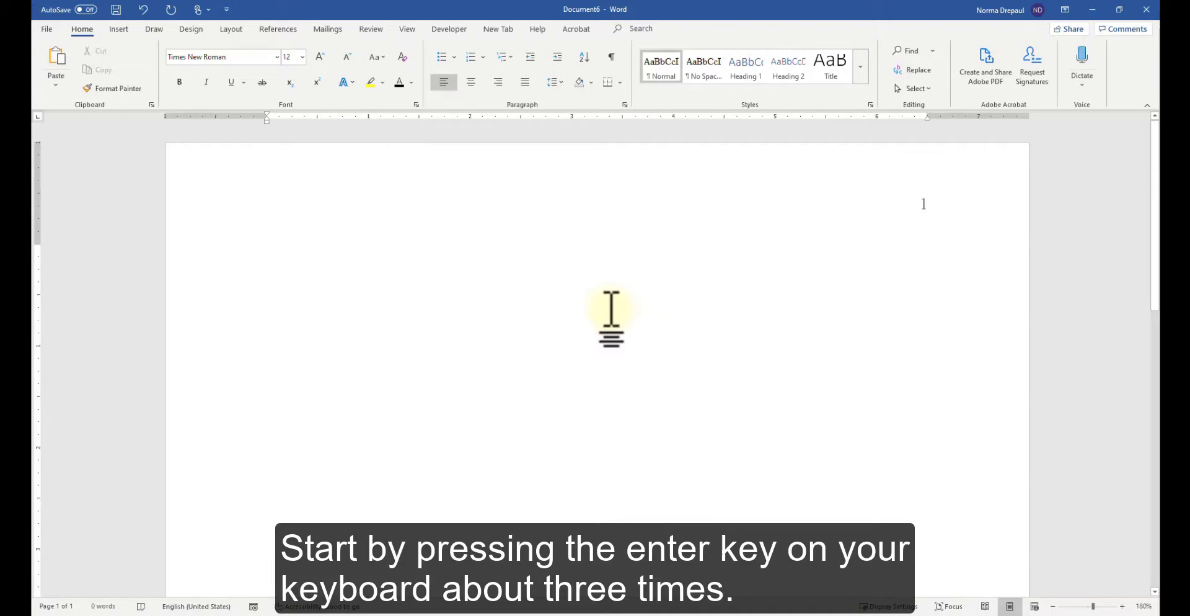
Type the bold, centred title 'Test Anxiety and the First Year College Student', then turn bold off.
key(Return)
key(Return)
key(Return)
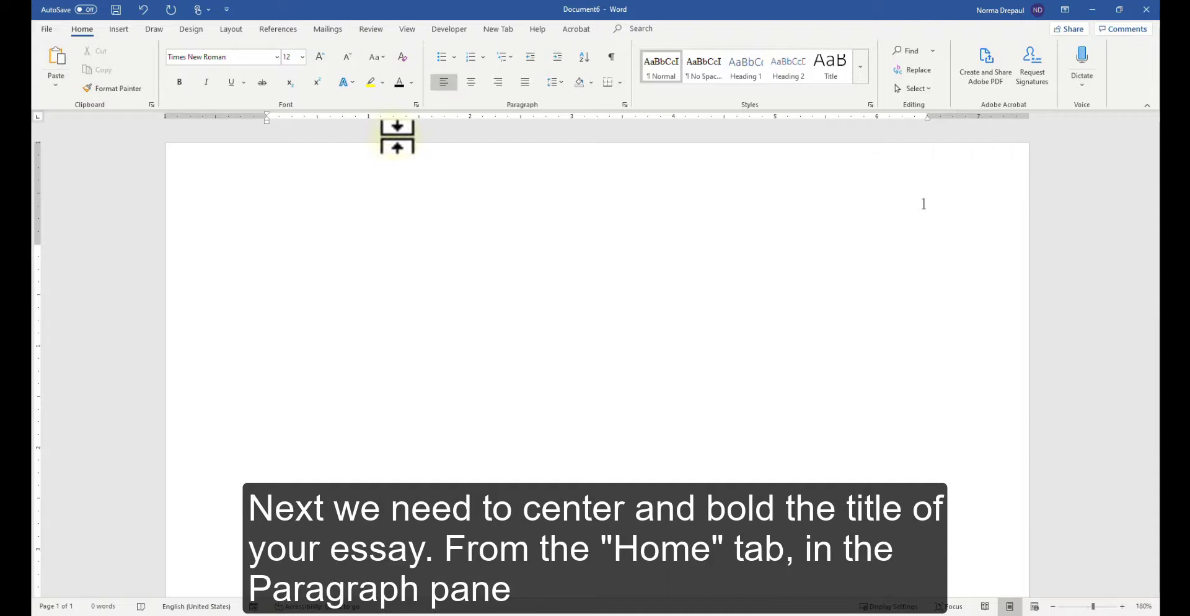
click(472, 83)
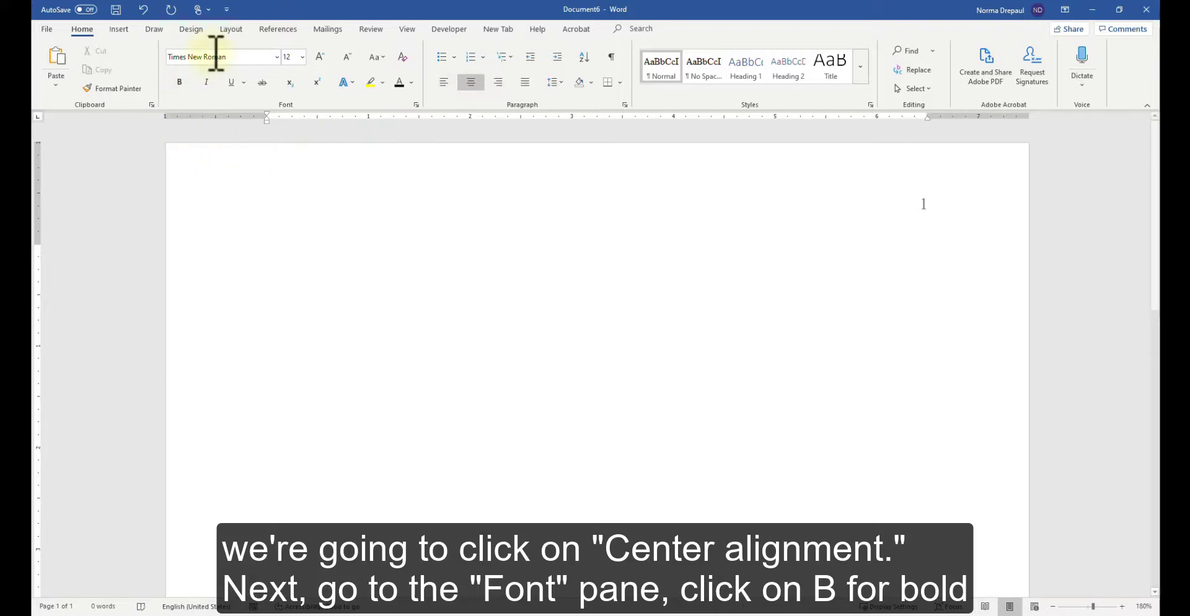
click(180, 83)
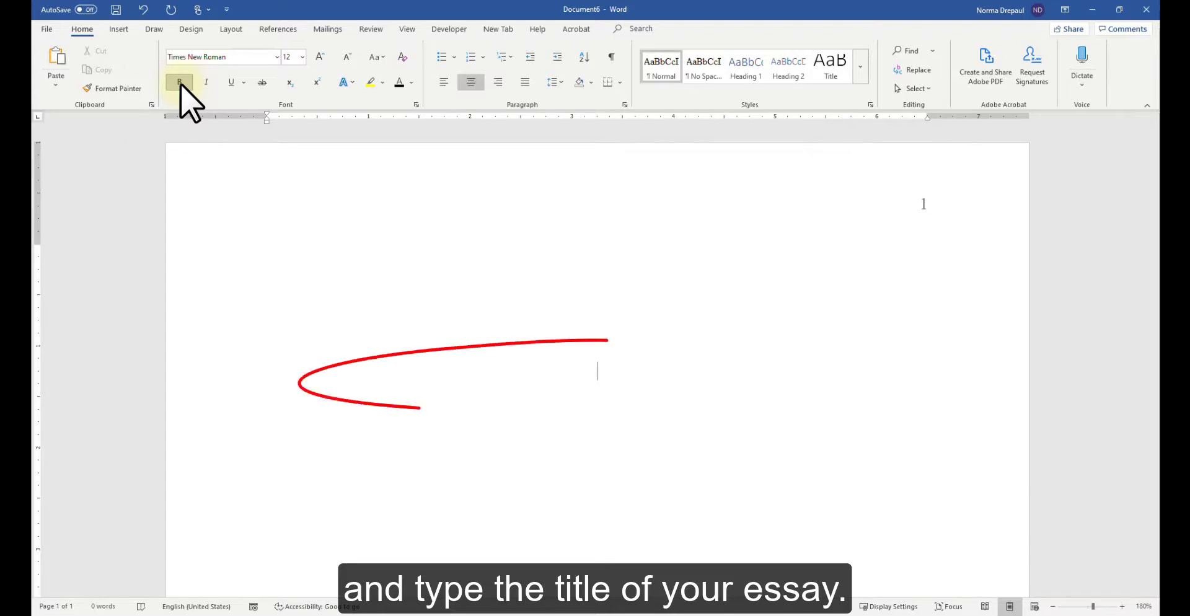
text(Te)
text(st Anxiety and the First Year College Studen)
text(t)
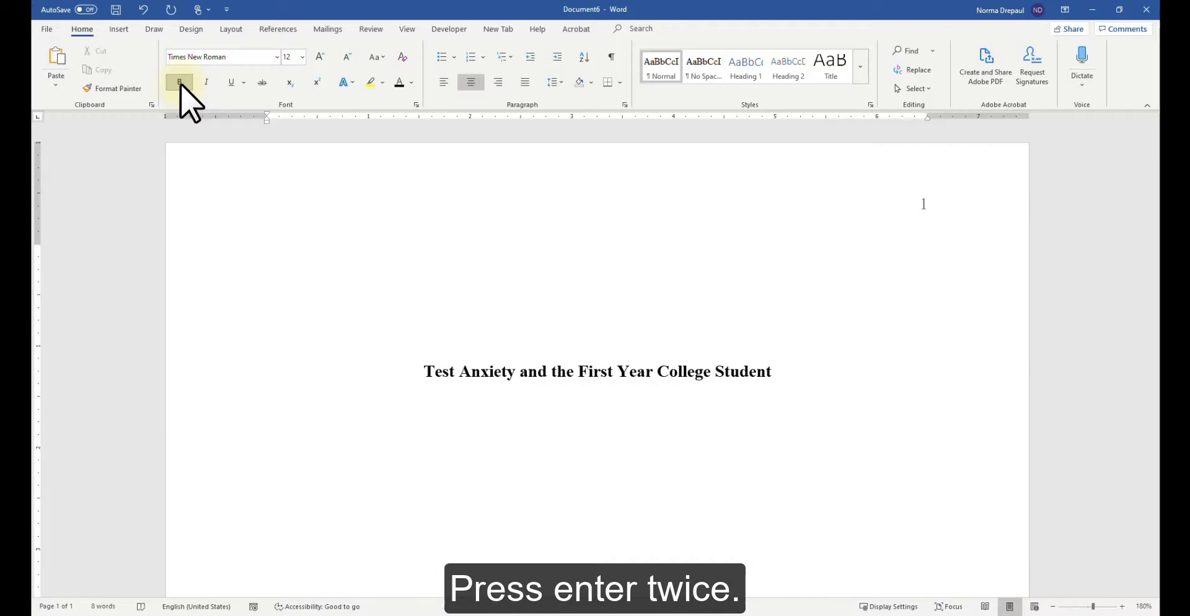
scroll(1014, 359, down, 2)
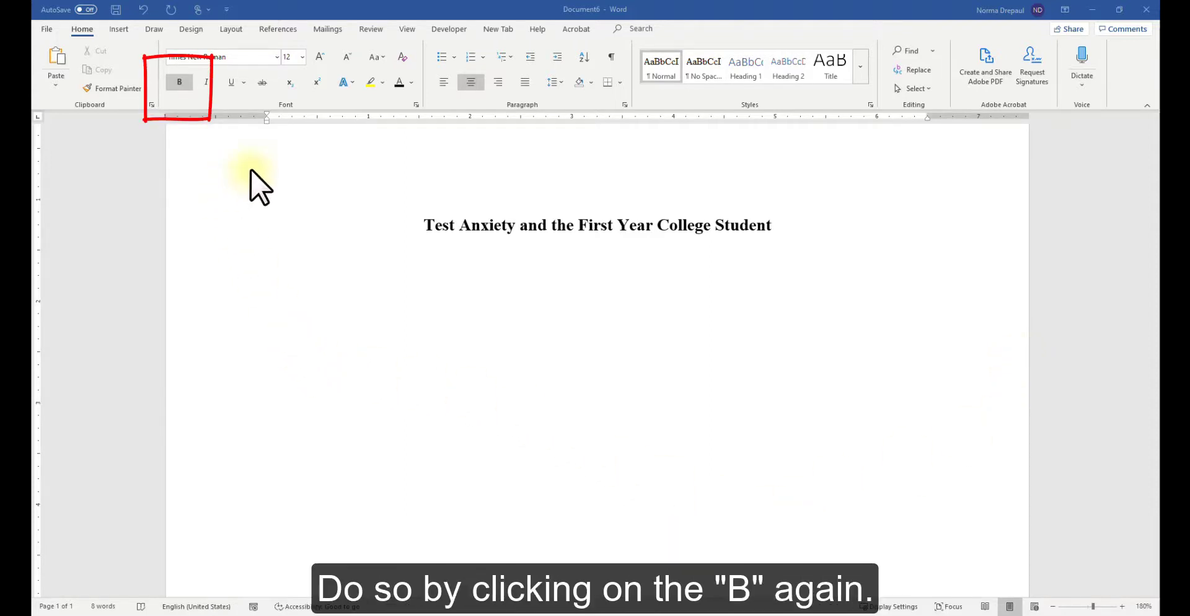
click(175, 83)
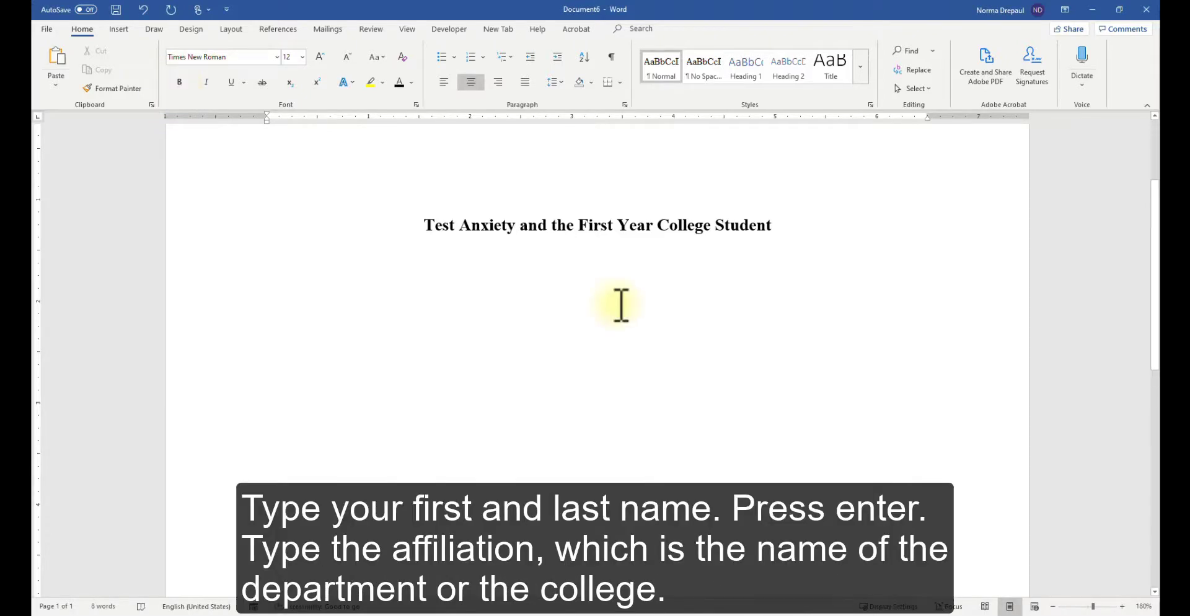
Enter the author's name, Department of Psychology, Los Angeles Southwest College, Psychology 101, instructor's name, and March 2, 2021.
text(Joan Smith)
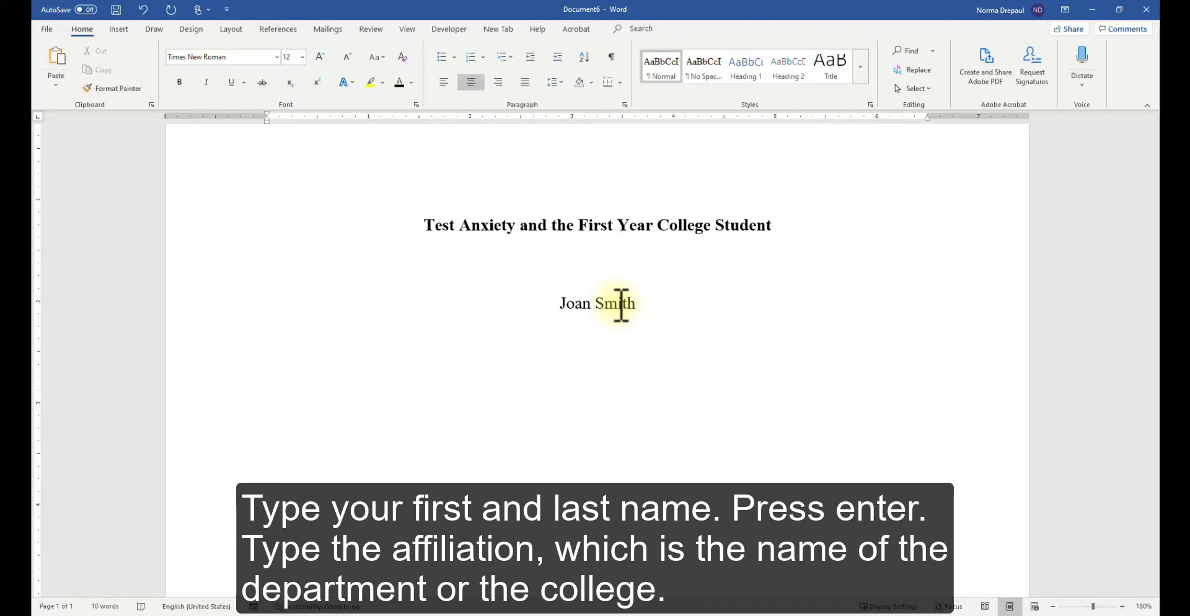
text(Department of Psychology, Los Angeles Southwest College)
key(BackSpace)
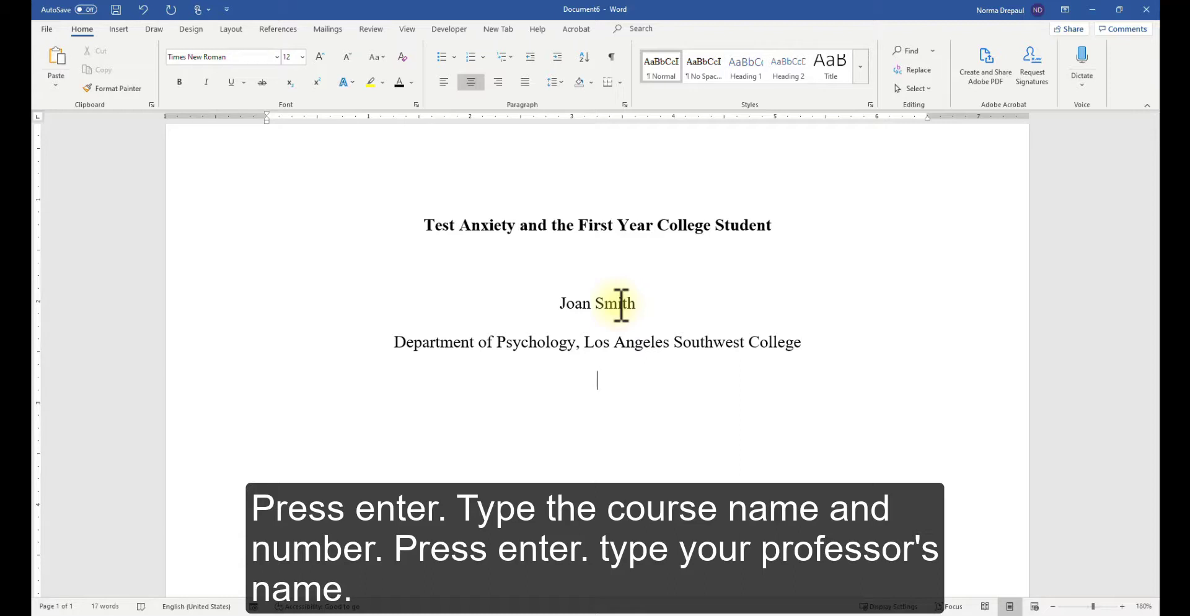
text(Psychology 101 )
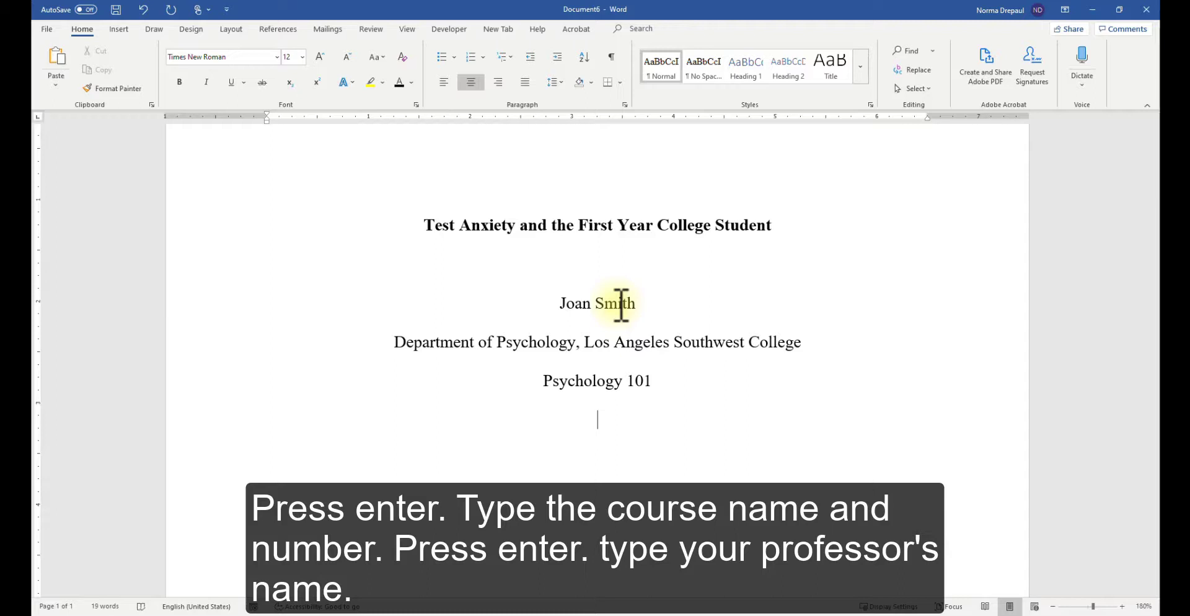
text(Dr. Carver)
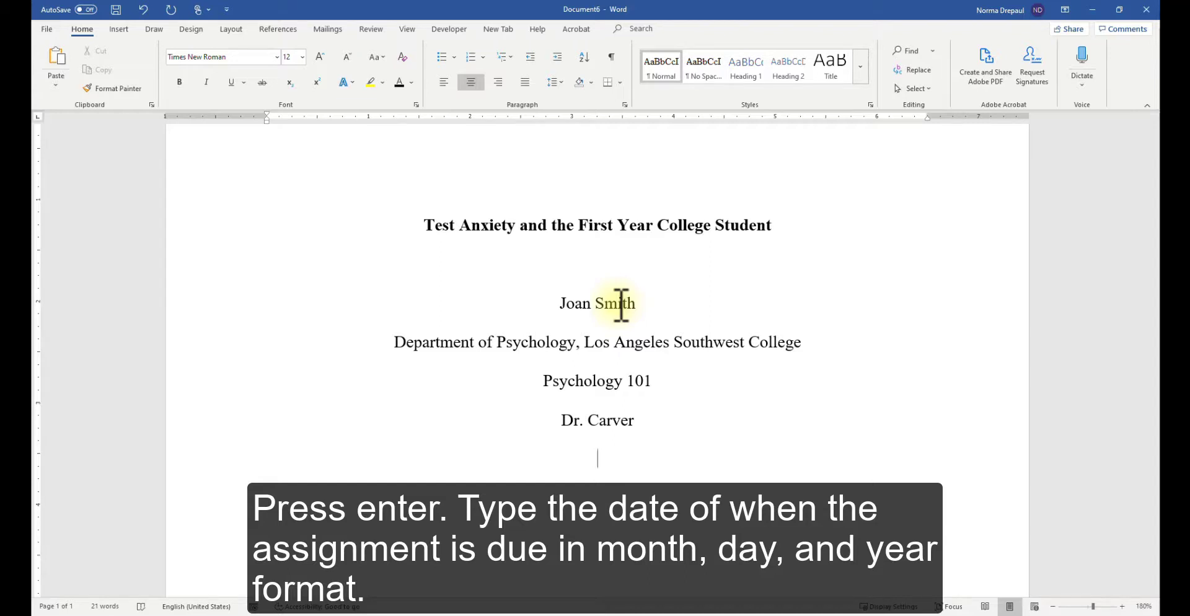
text(March 2, 202)
text(1)
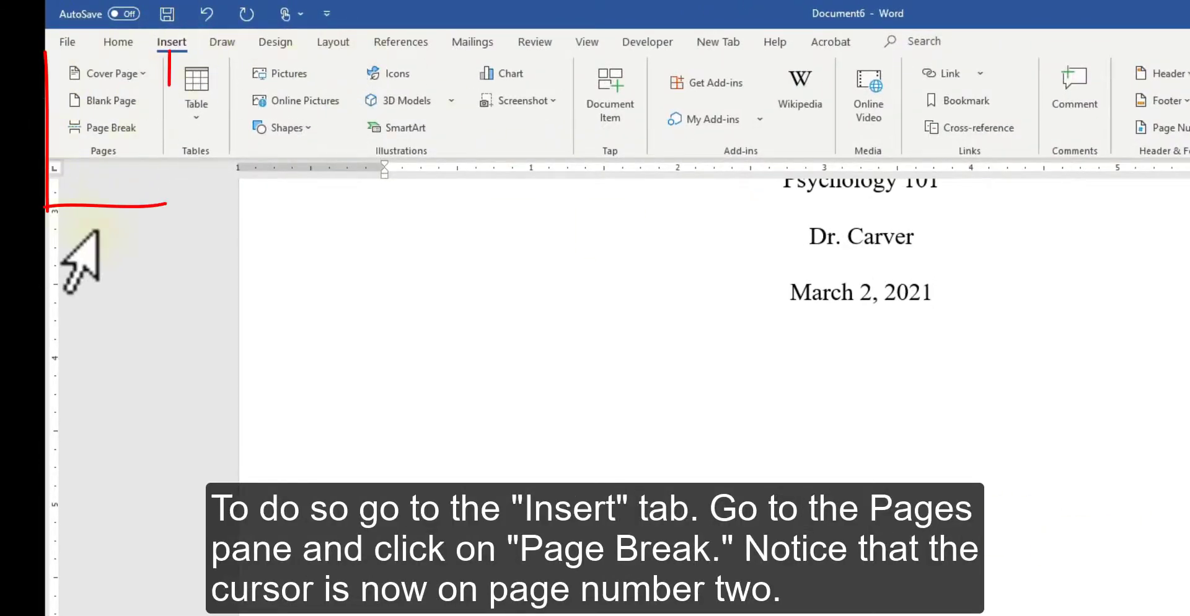
Insert a page break after the title page so a blank page 2 follows.
click(114, 127)
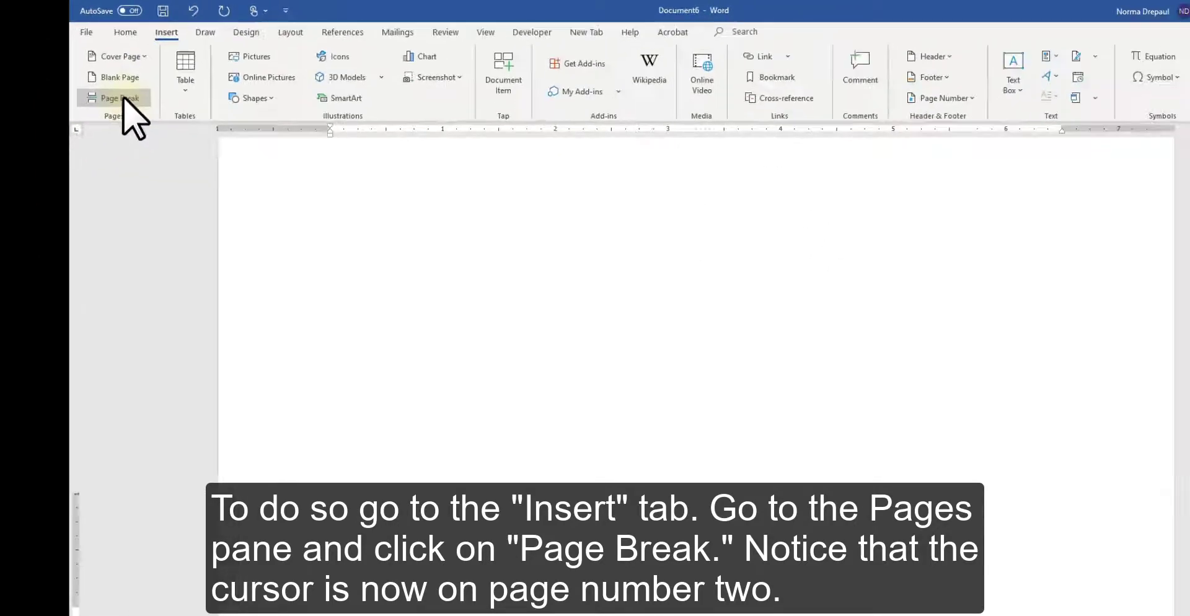
click(124, 98)
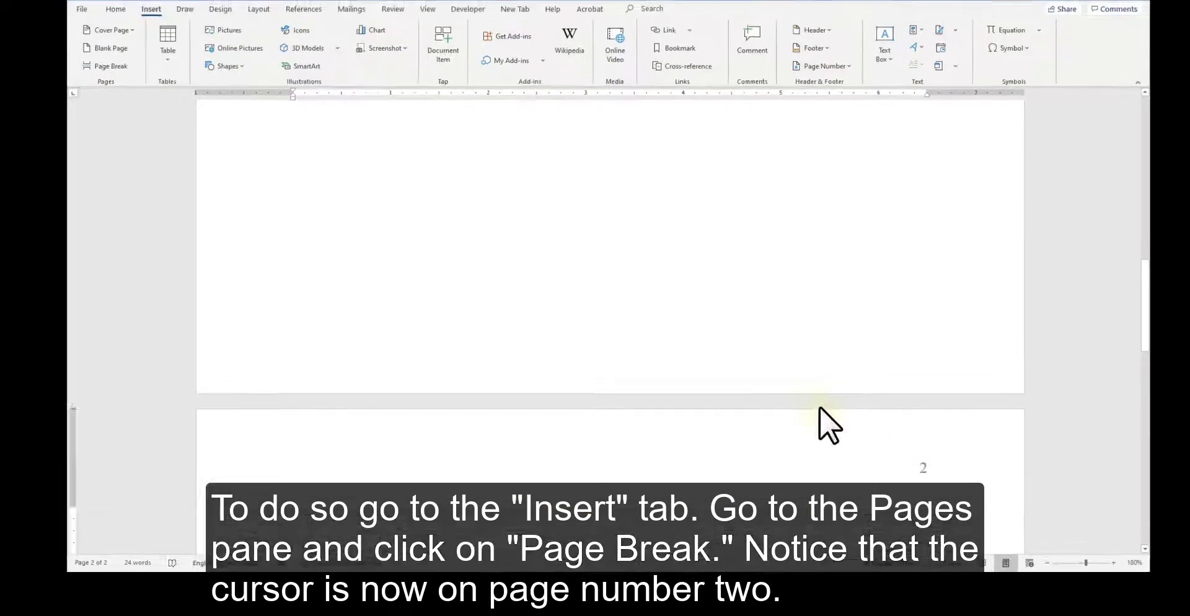
Type the bold title 'Test Anxiety and the First Year College Student' atop page 2.
scroll(816, 440, down, 5)
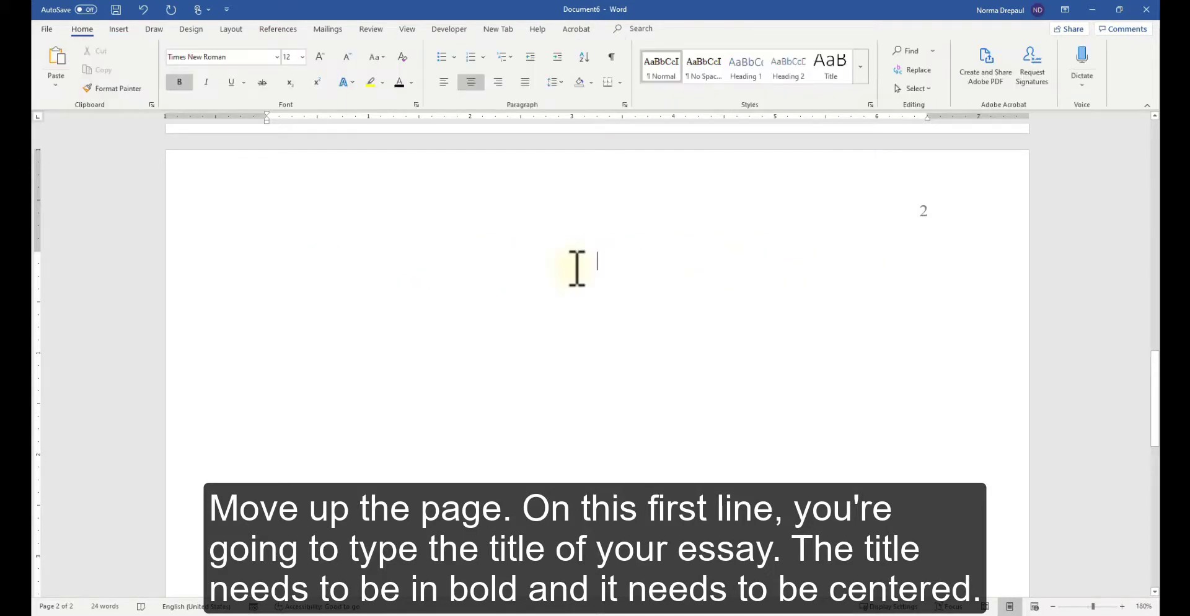
text(Te)
text(st Anxiety and the First Year College Studen)
text(t)
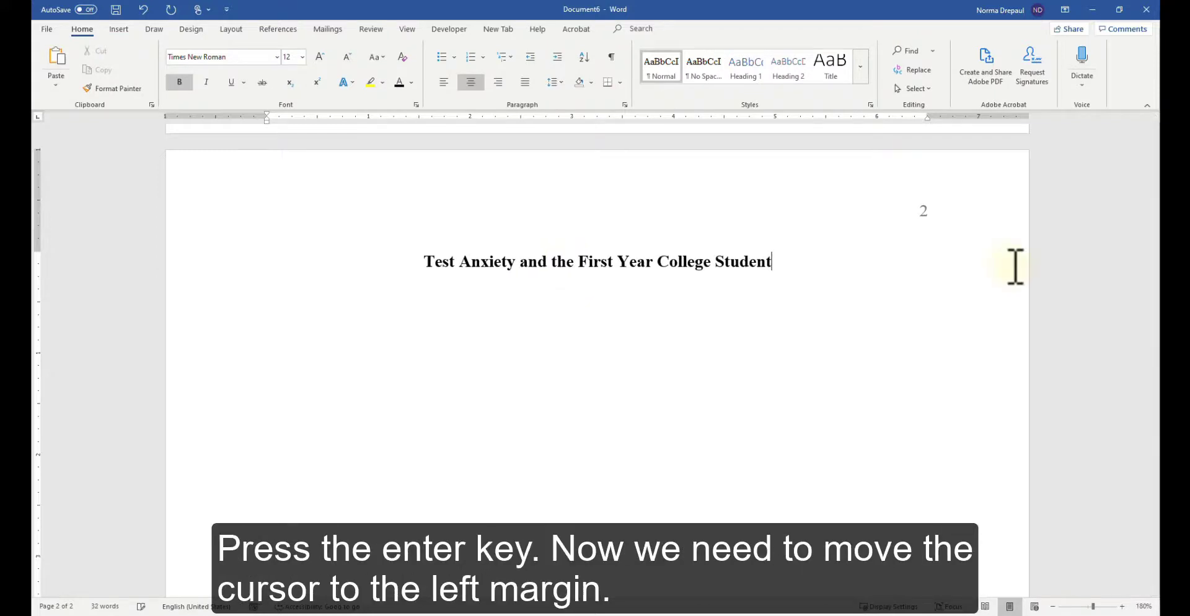
key(Return)
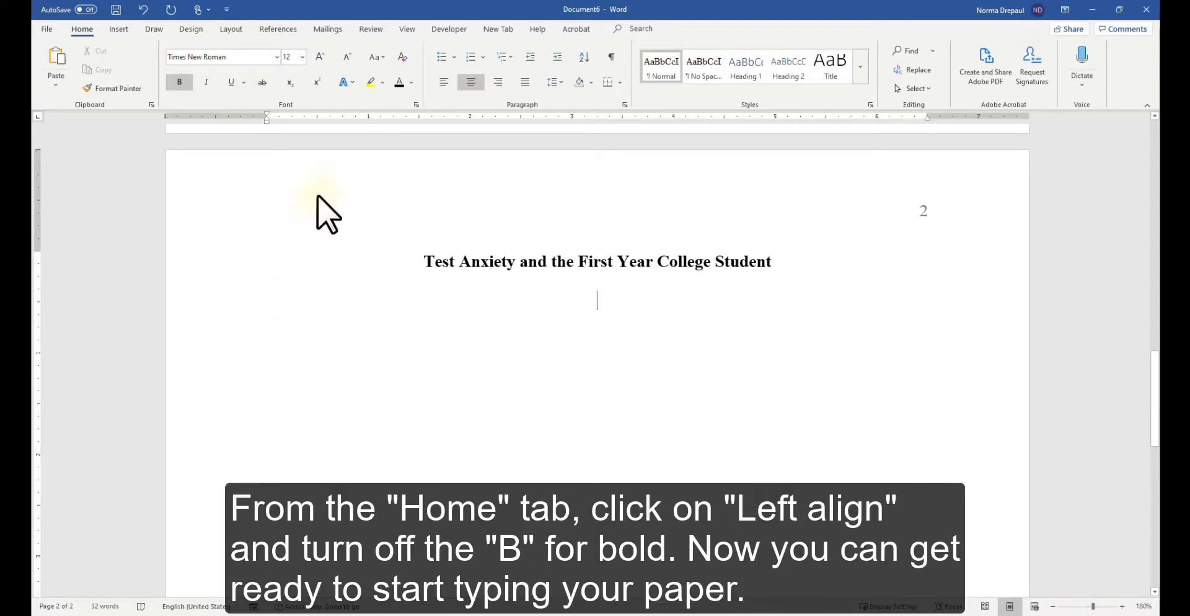
Switch to left-aligned, non-bold text and begin the first indented body paragraph.
click(443, 83)
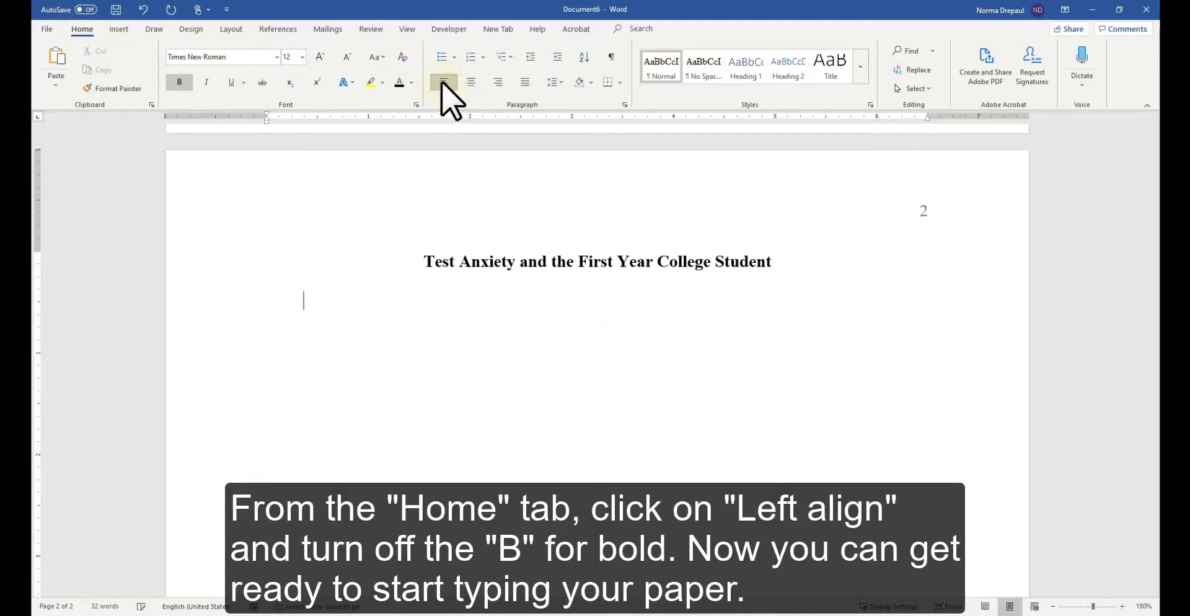
click(178, 81)
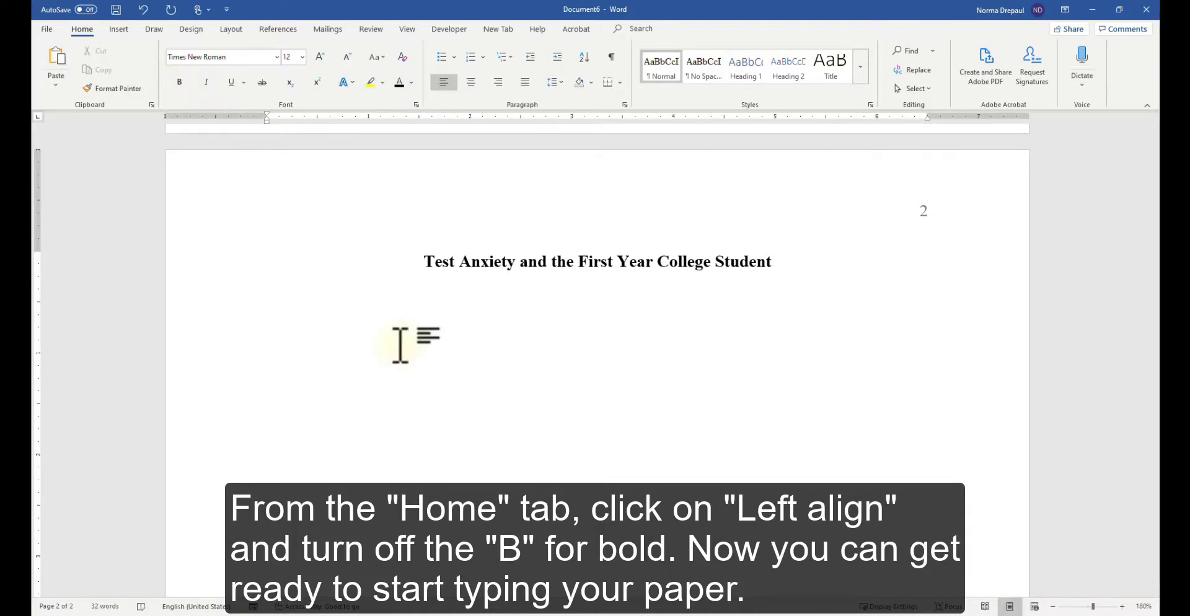
key(Tab)
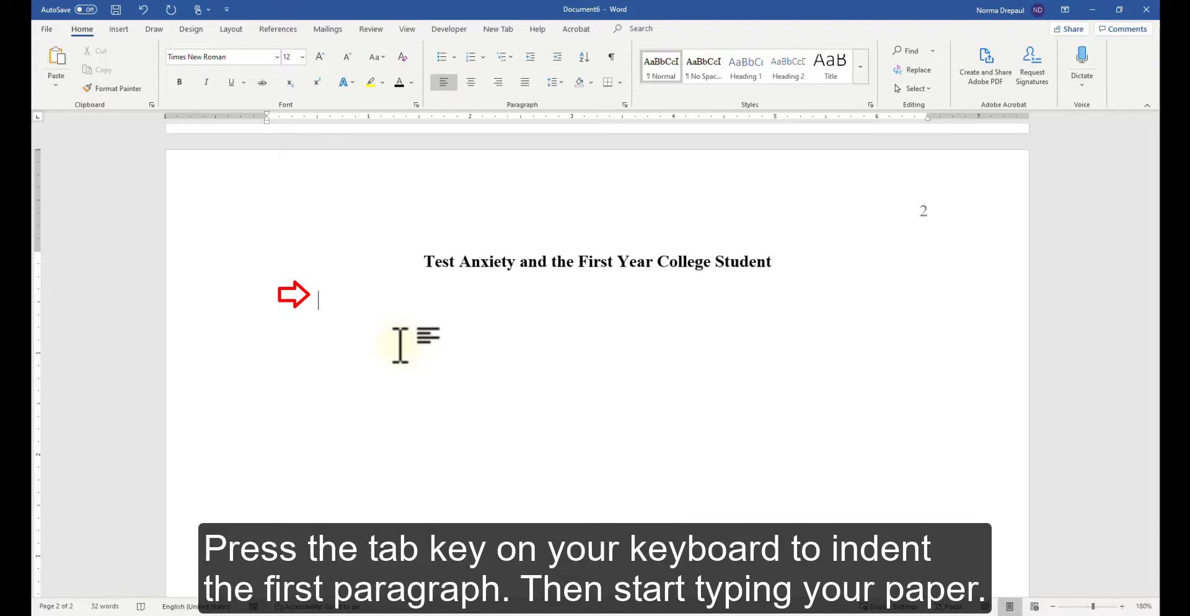
text(S)
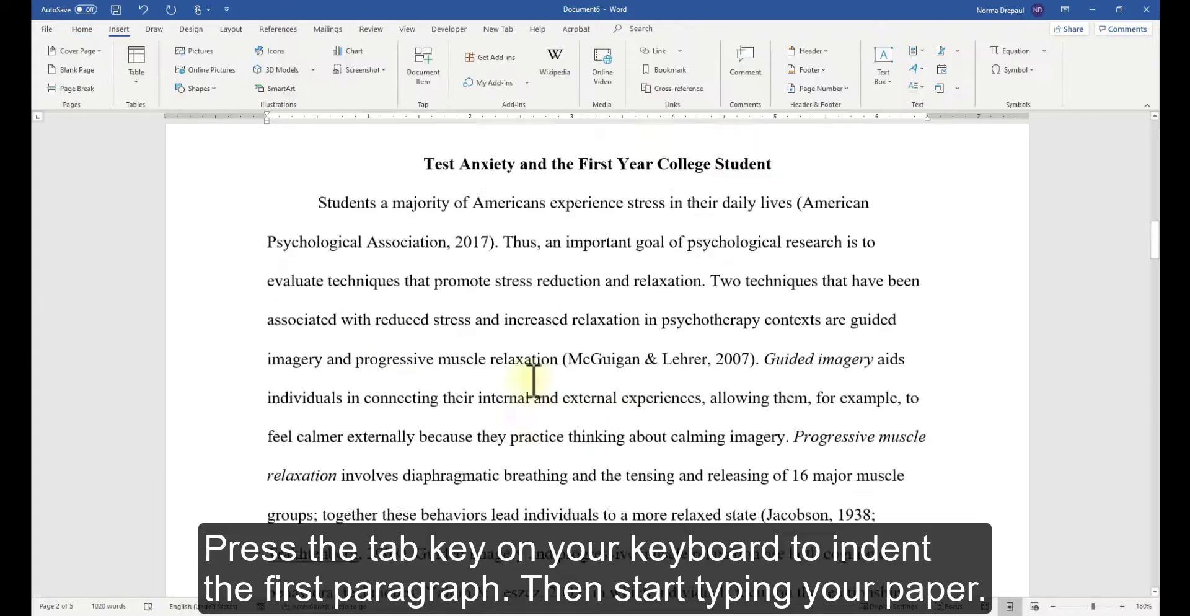
scroll(534, 381, down, 2)
scroll(534, 381, down, 10)
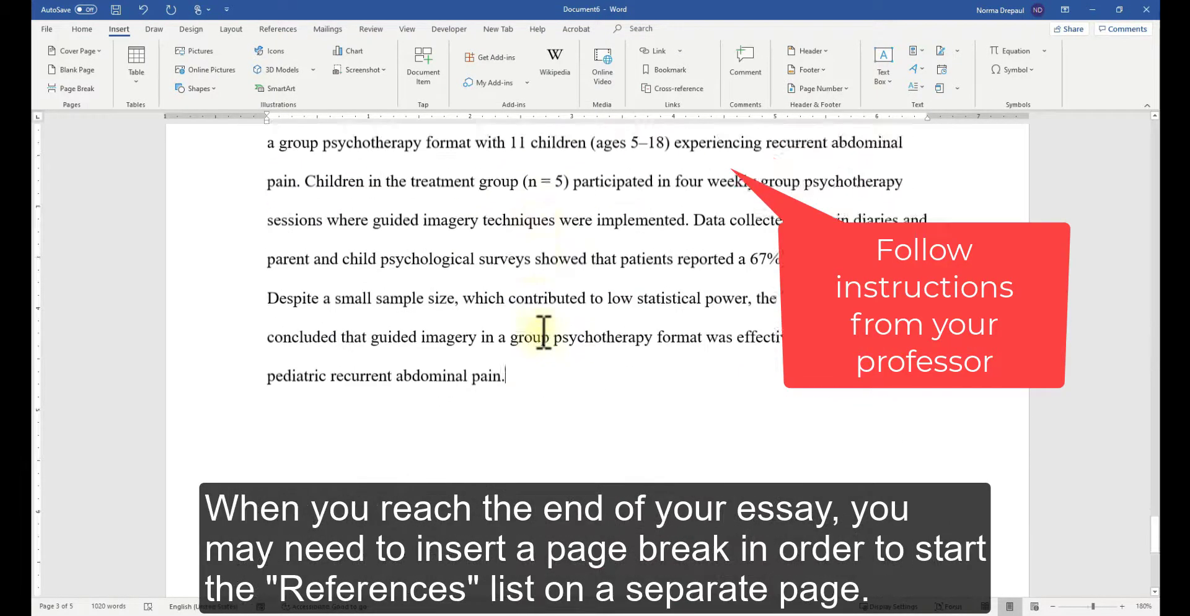
Insert a page break after the essay's final paragraph, creating blank page 6 for References.
scroll(543, 333, down, 6)
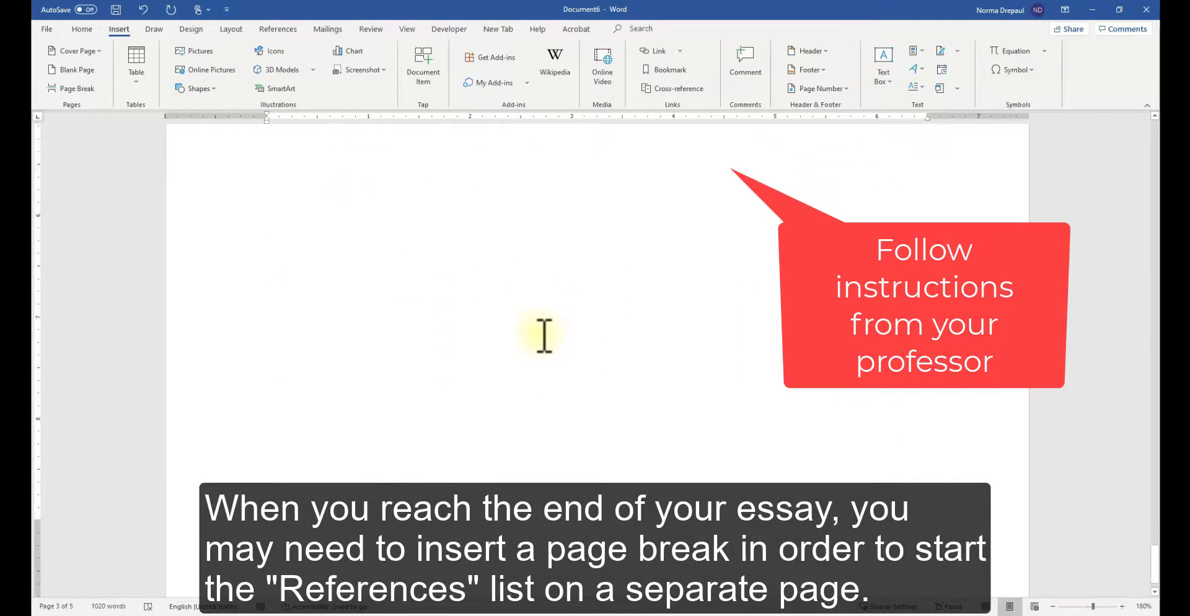
scroll(544, 335, up, 5)
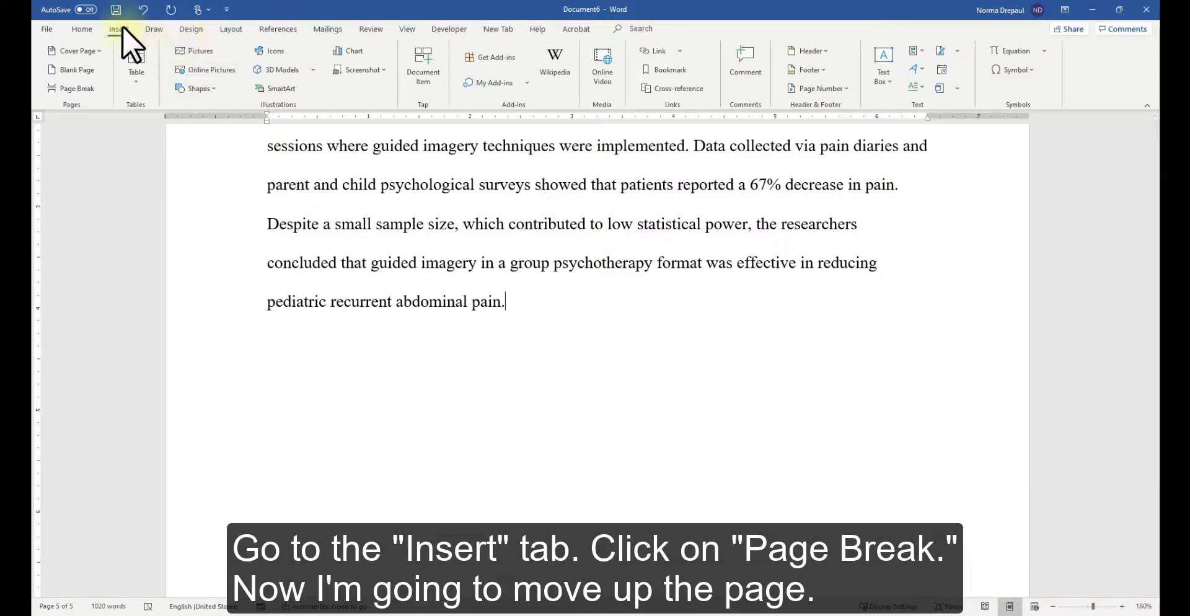
click(68, 88)
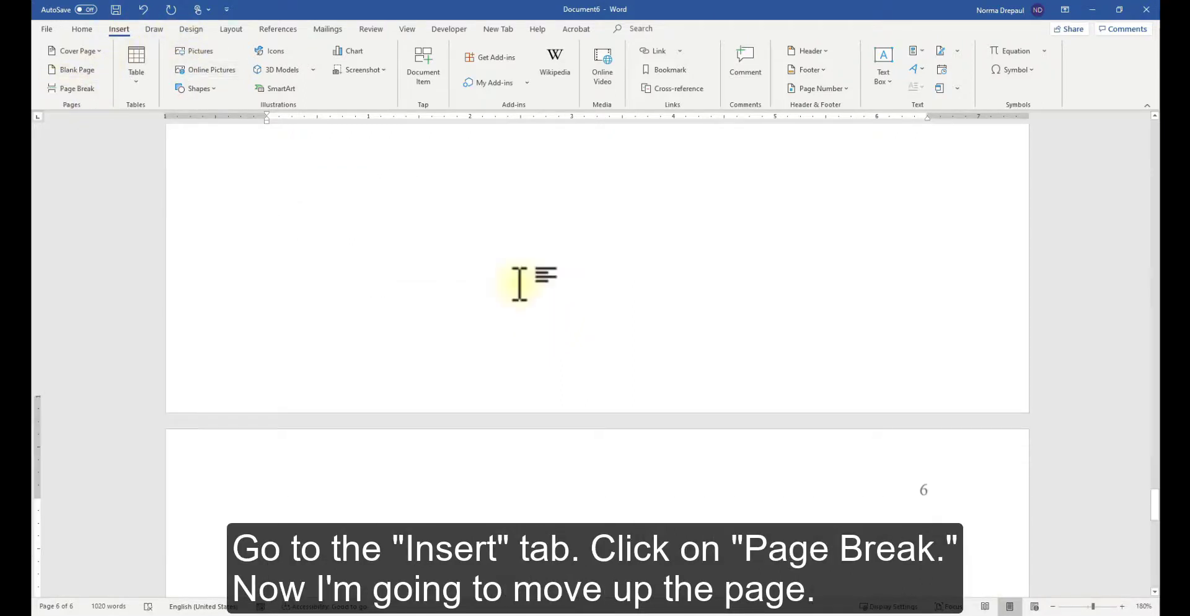
scroll(520, 283, down, 3)
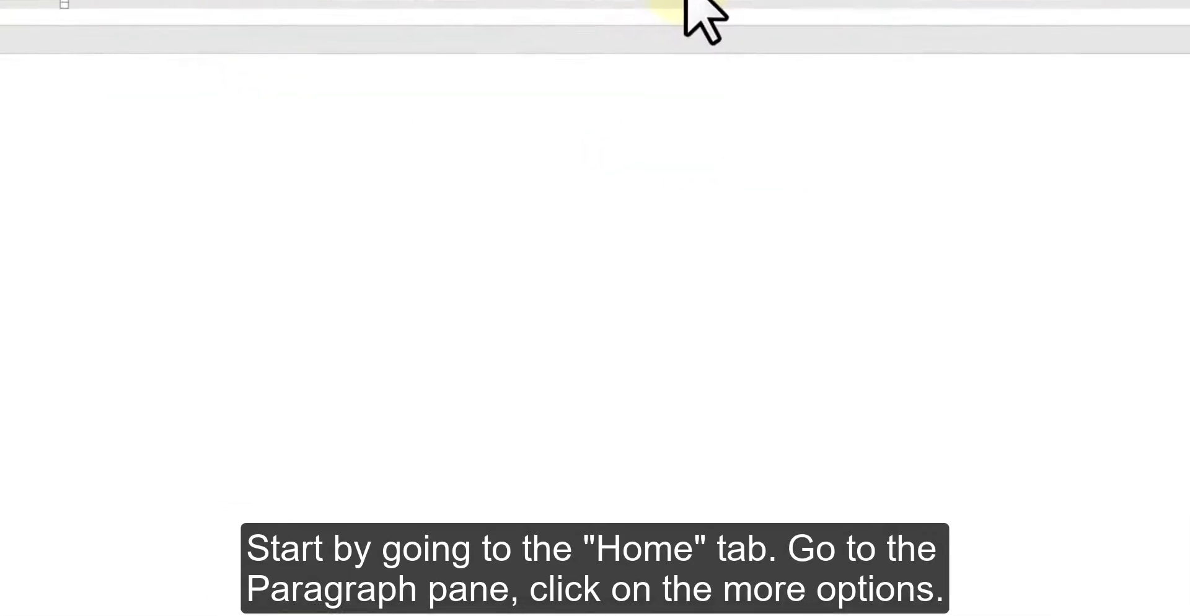
In the Paragraph dialog, apply a 0.5" hanging indent with double spacing and no space between same-style paragraphs.
click(625, 104)
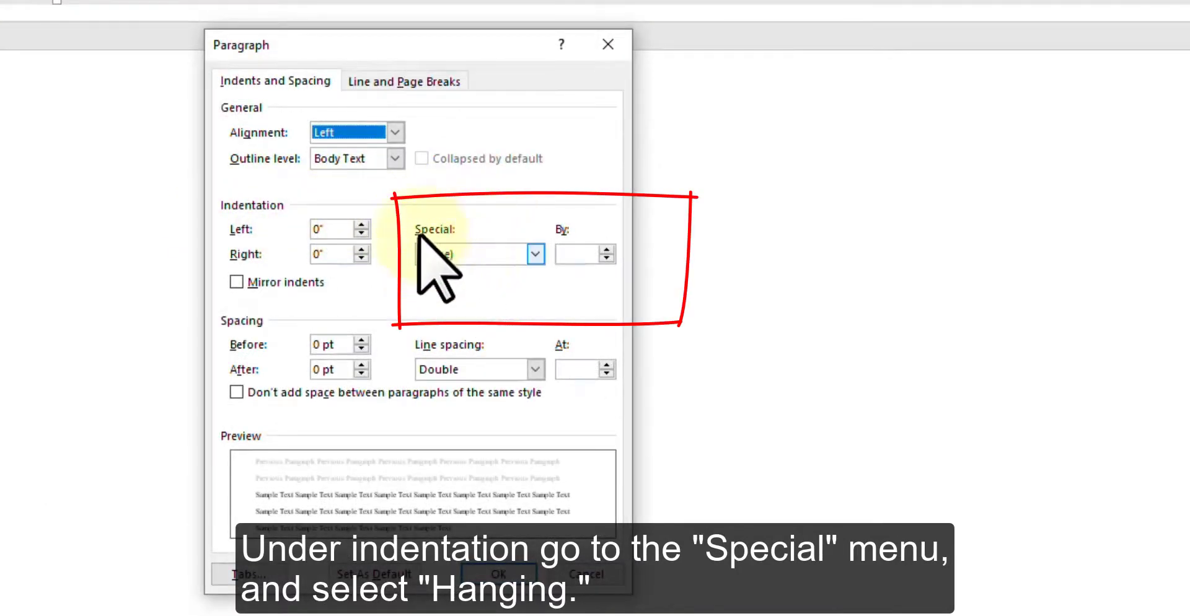
click(535, 254)
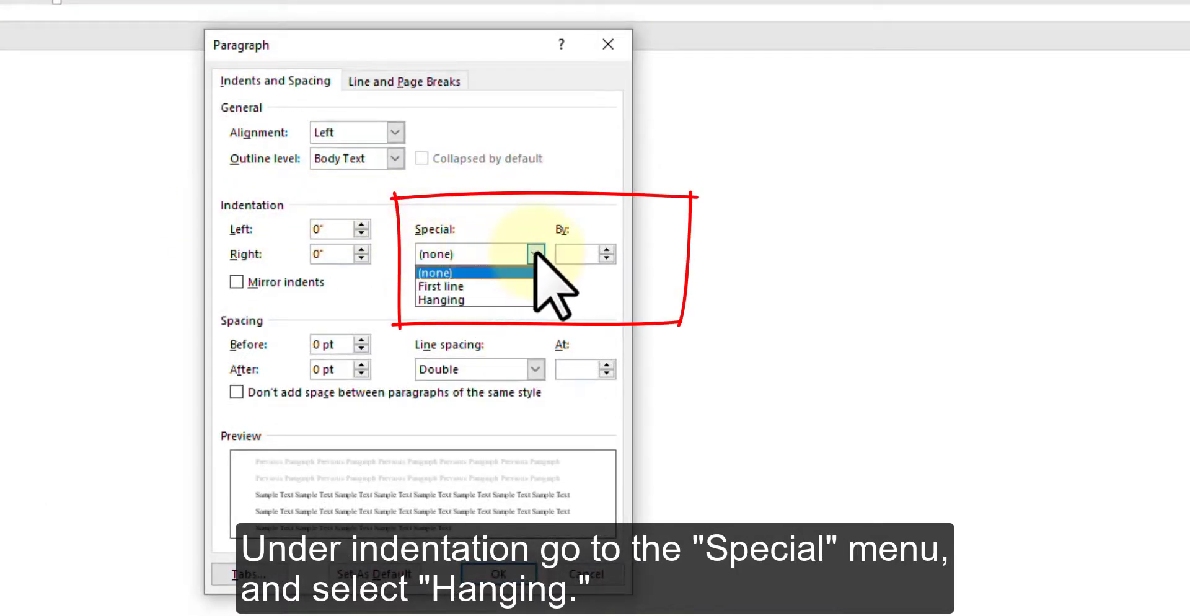
click(485, 299)
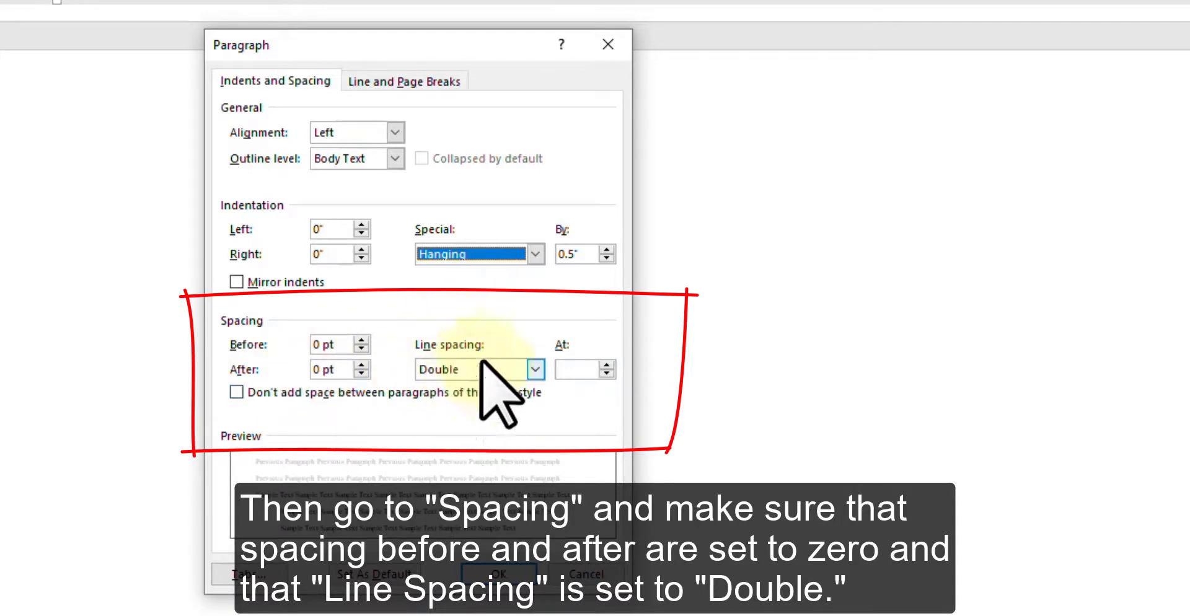
click(254, 394)
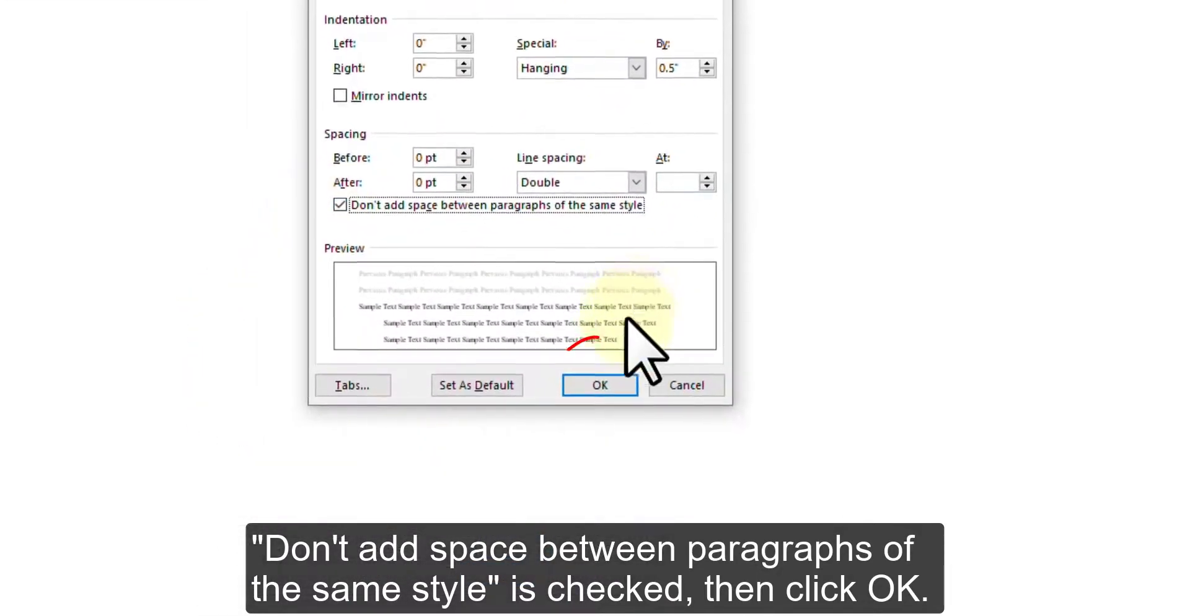
click(599, 385)
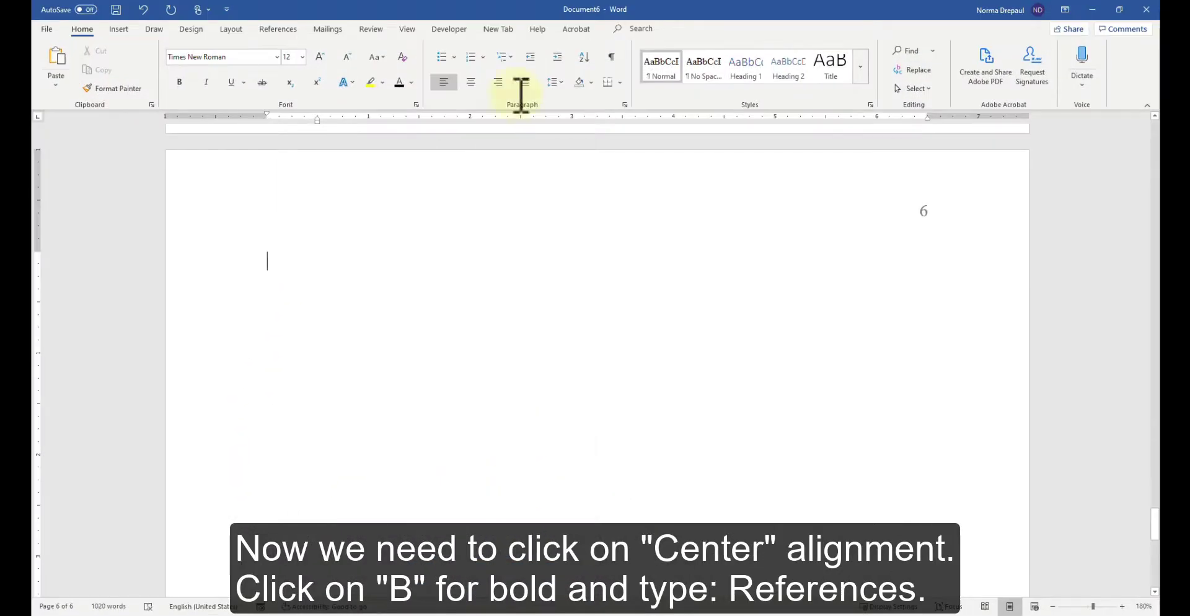
Type a centered bold 'References' heading, then start a non-bold, left-aligned line below it.
click(477, 82)
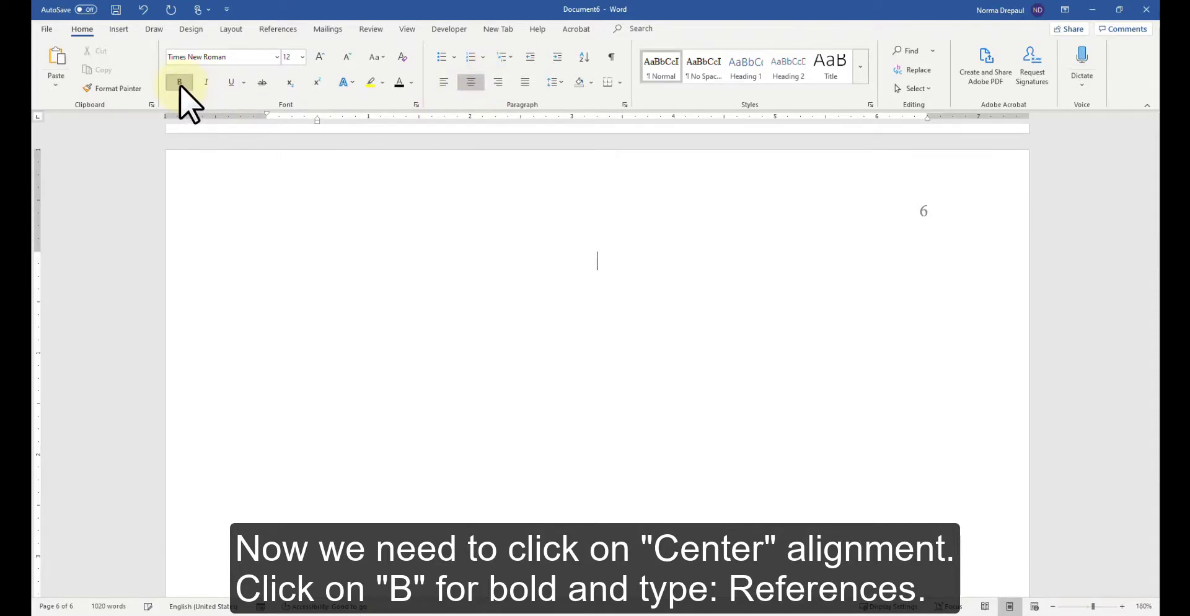
text(Refer)
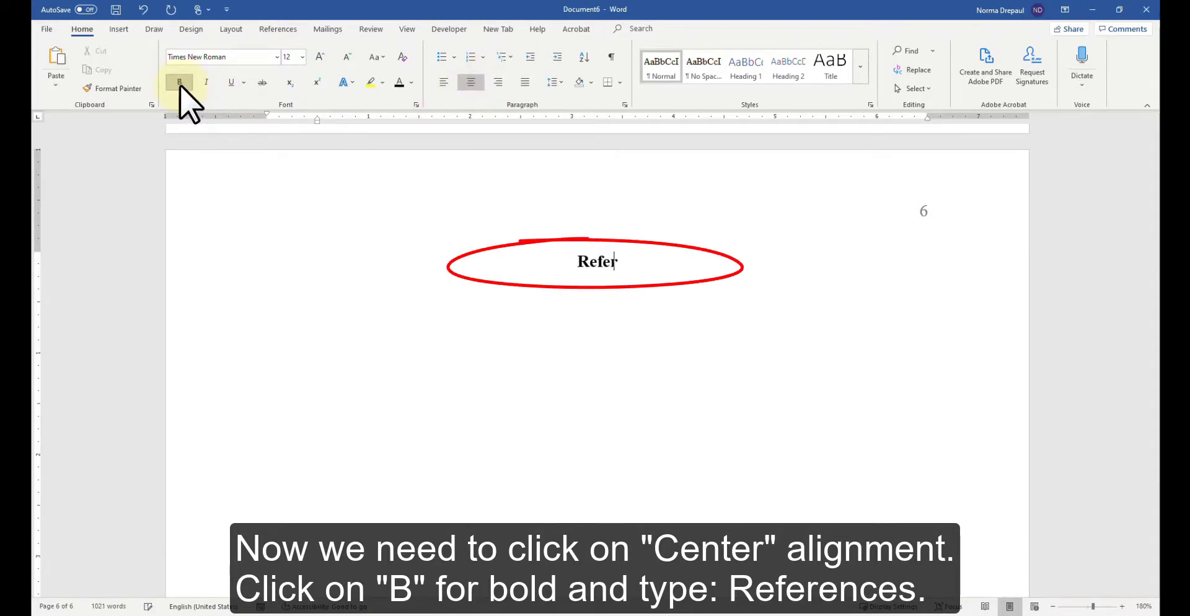
text(ences)
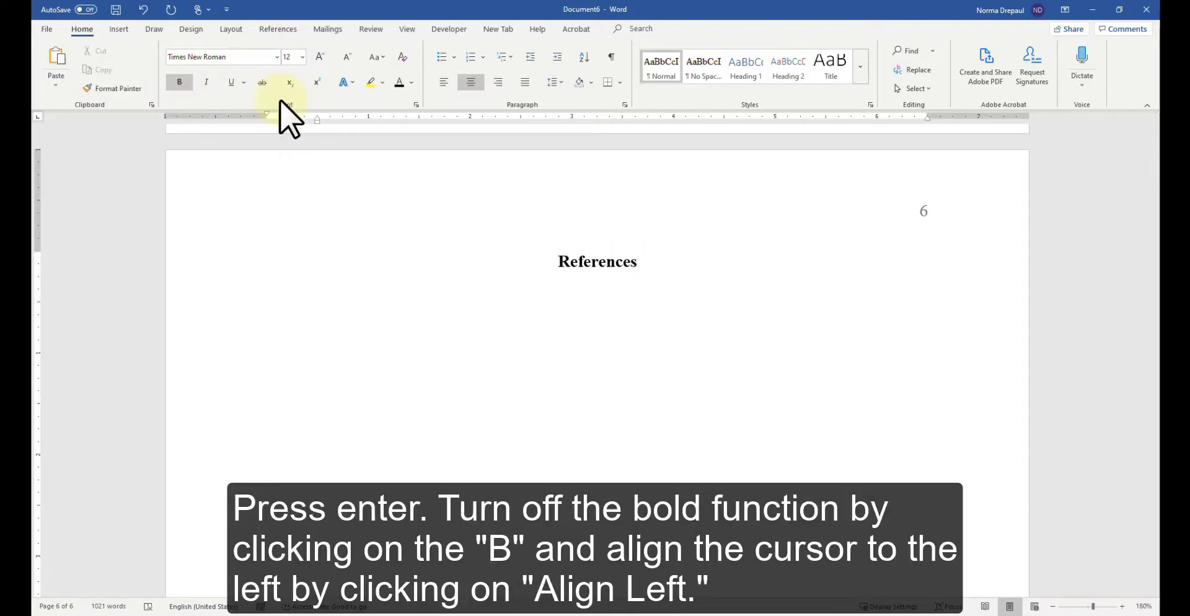
key(Return)
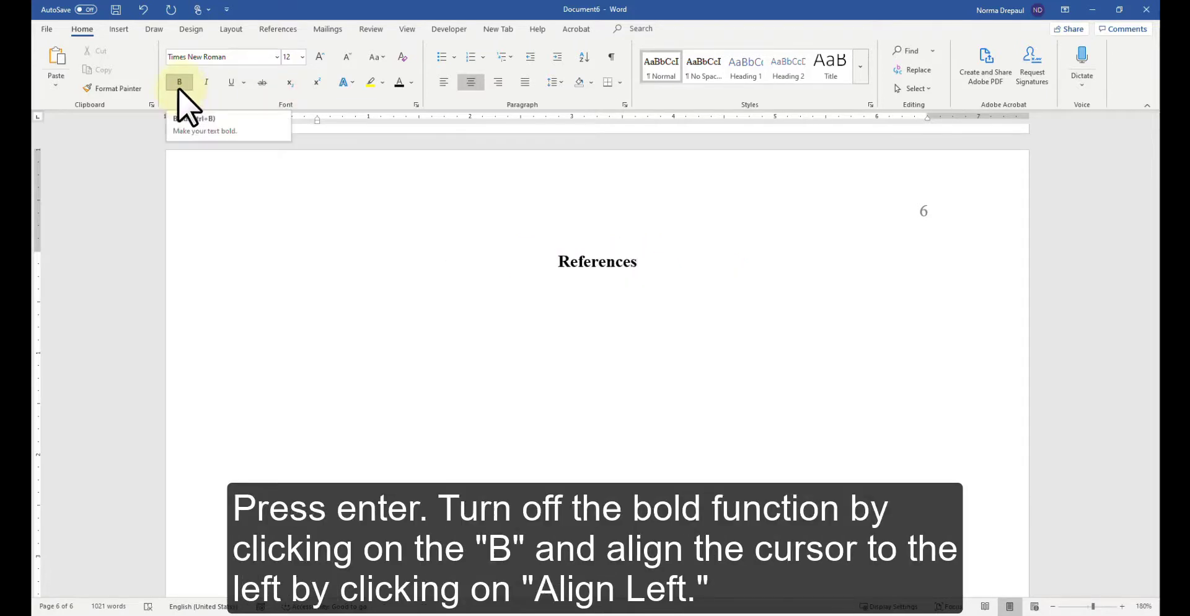
click(178, 83)
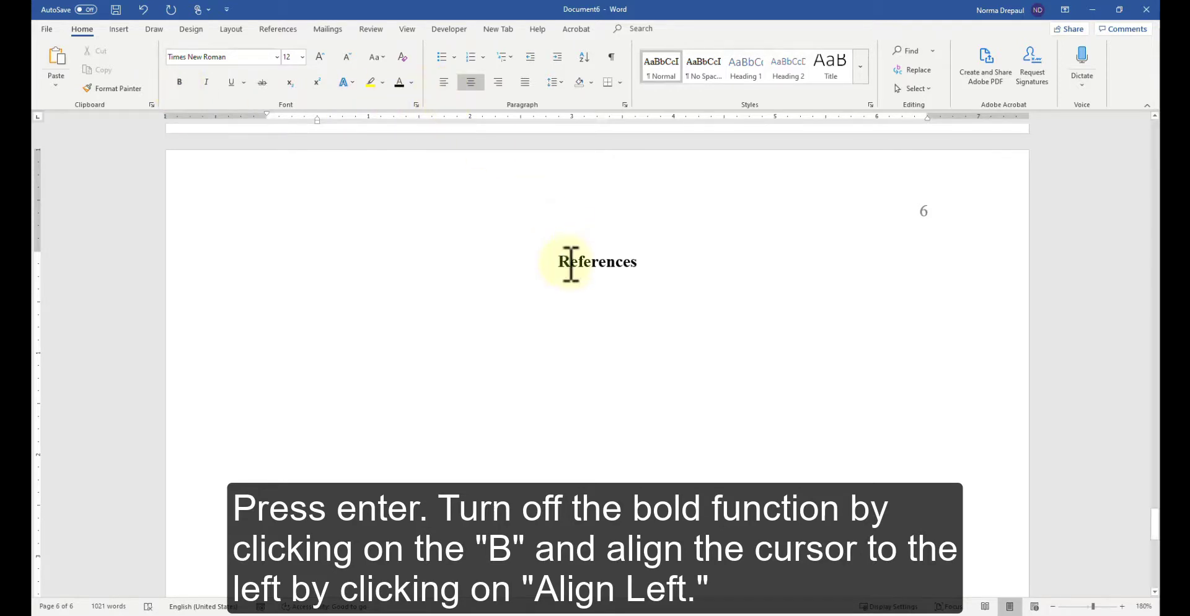
click(438, 82)
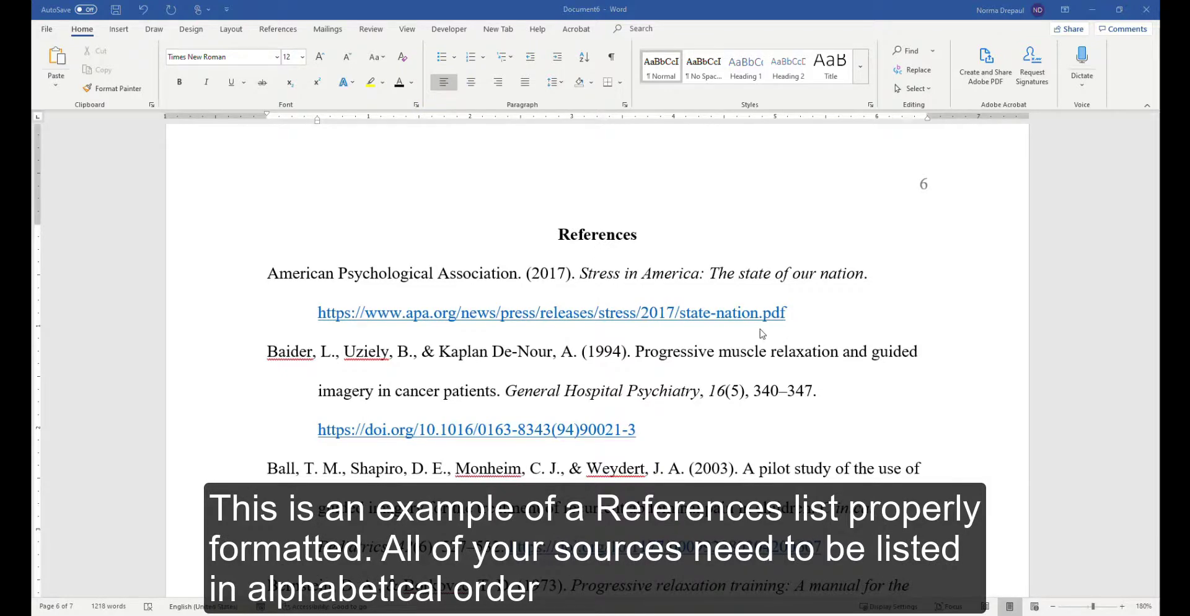
Scroll down and back up through the References list to check the citations' formatting.
scroll(680, 398, down, 3)
scroll(684, 387, down, 1)
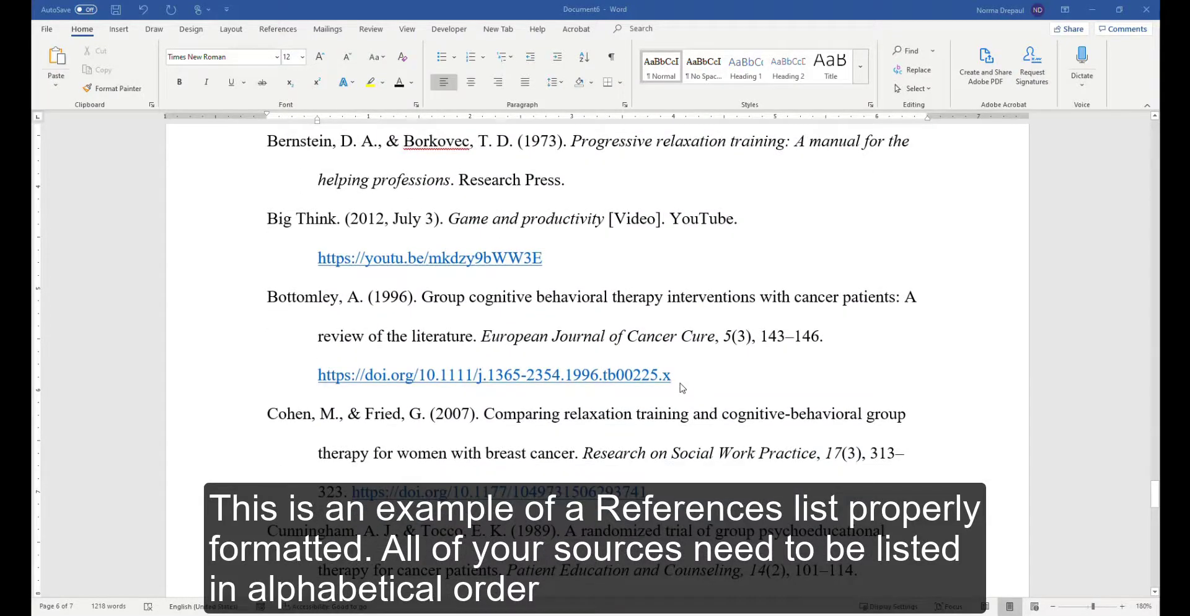
scroll(681, 387, up, 2)
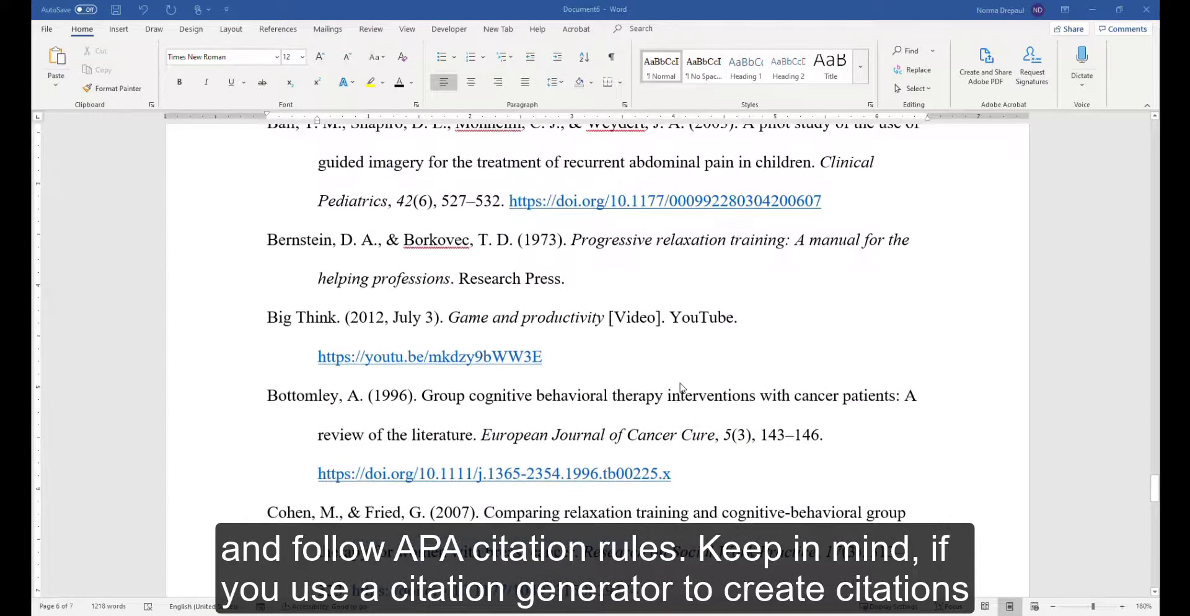
scroll(679, 387, up, 3)
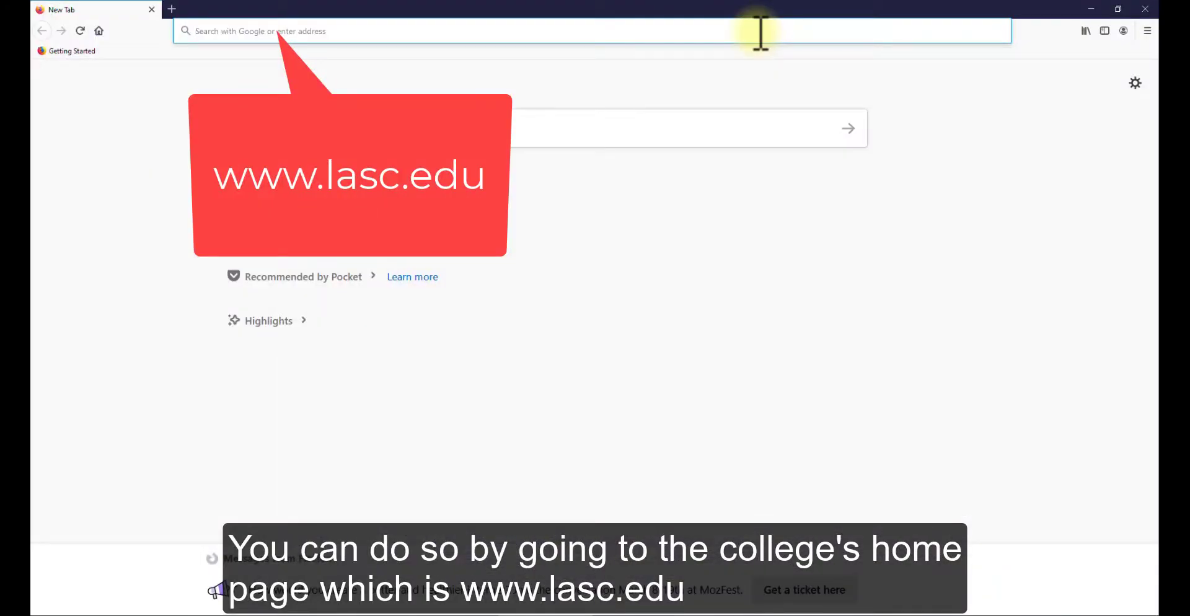
text(www)
text(.laa)
text(c.edu)
key(Return)
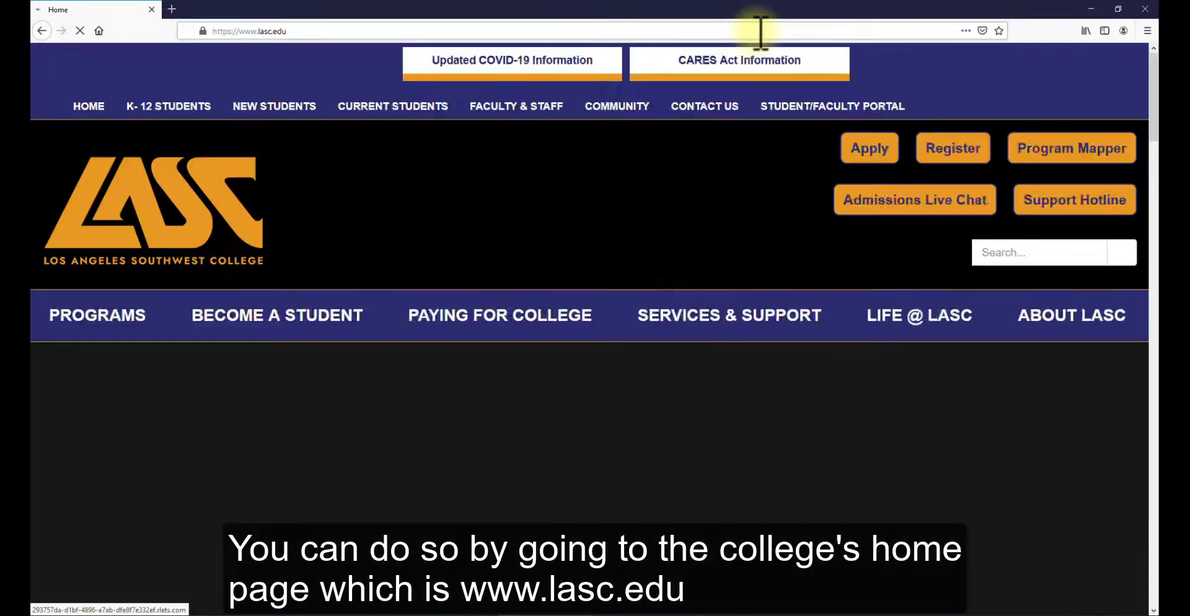
scroll(1108, 253, down, 12)
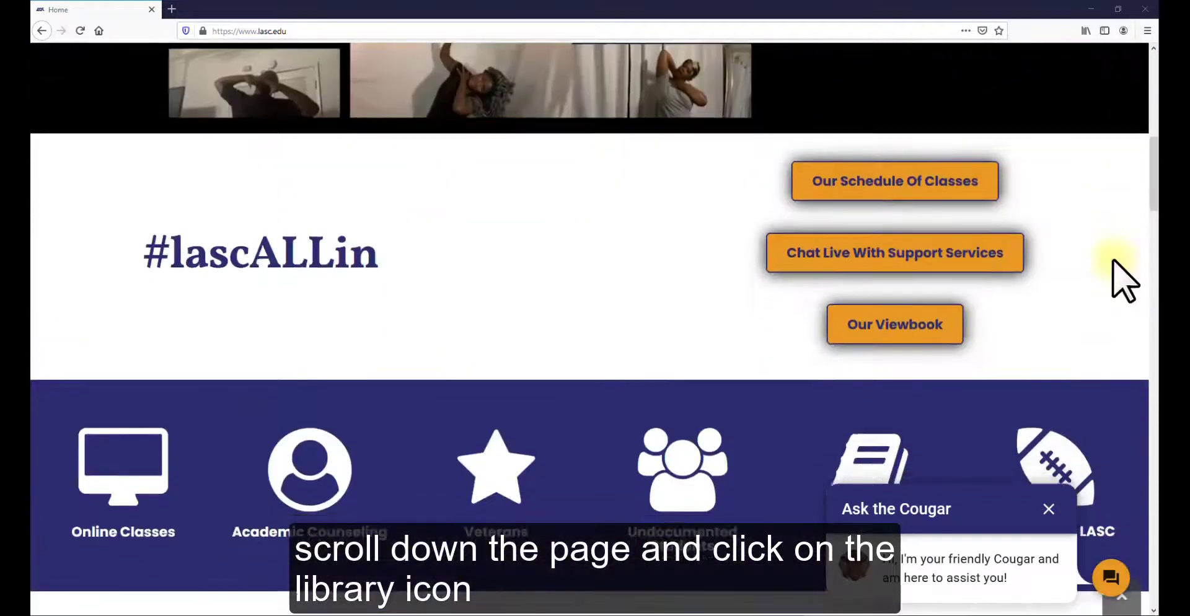
scroll(1105, 265, up, 3)
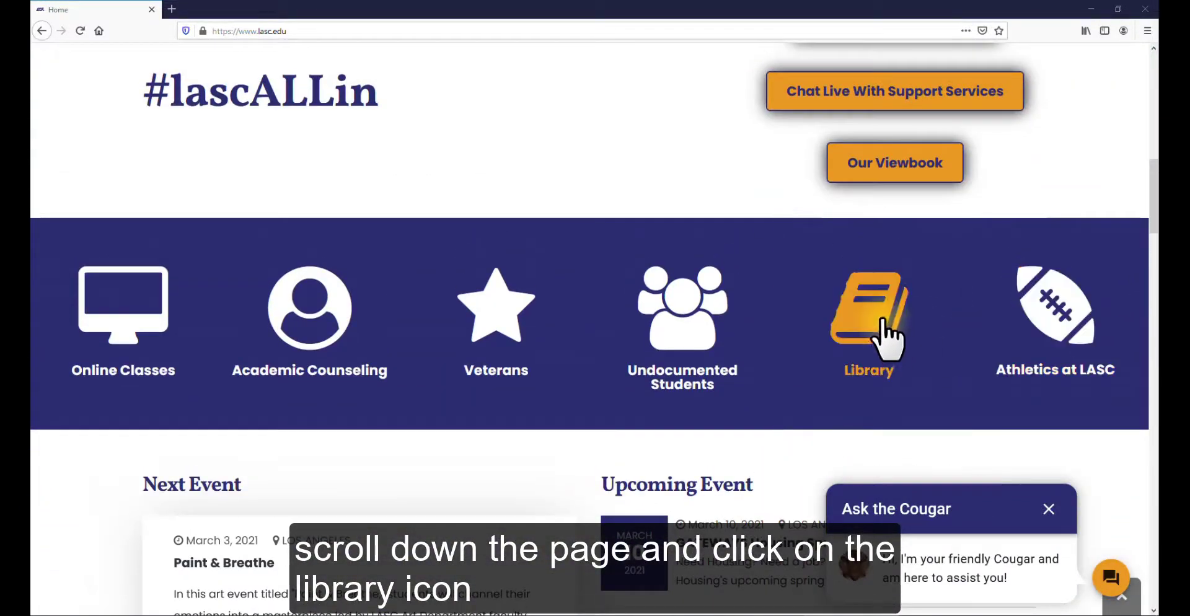
click(884, 321)
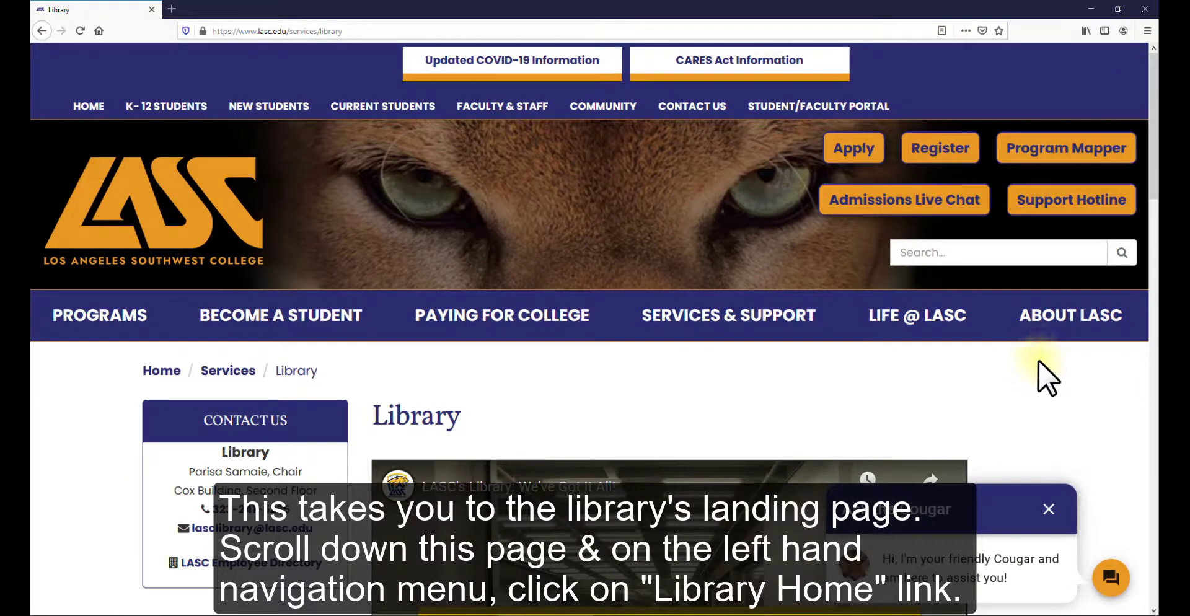
scroll(1038, 361, down, 8)
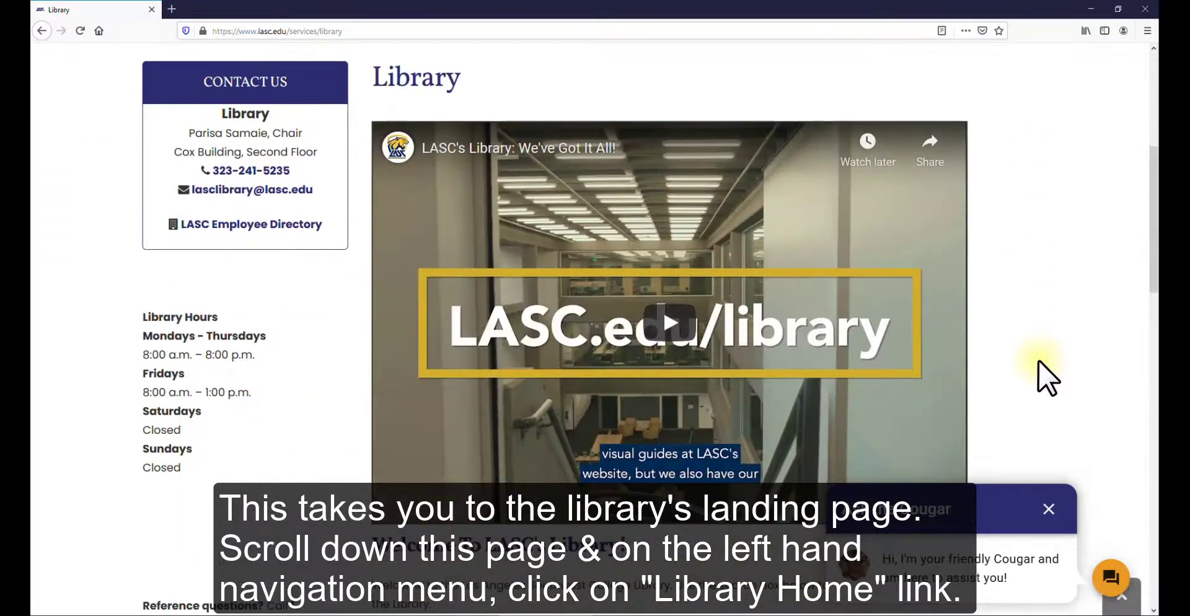
scroll(1039, 359, down, 10)
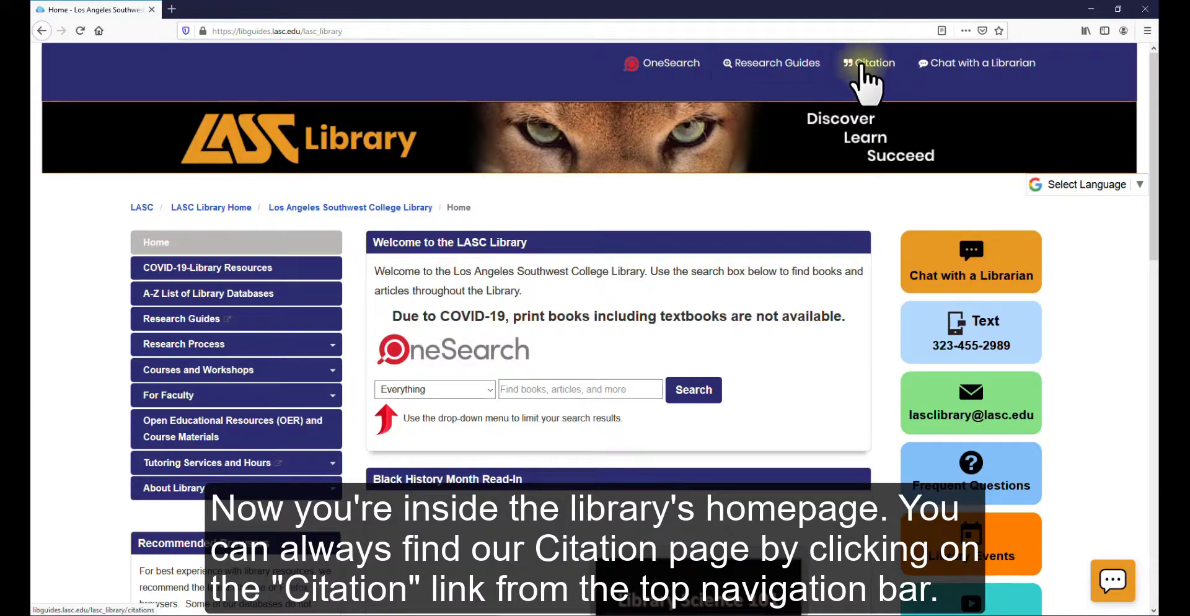
Open the library's Citation page from the top navigation bar.
click(869, 65)
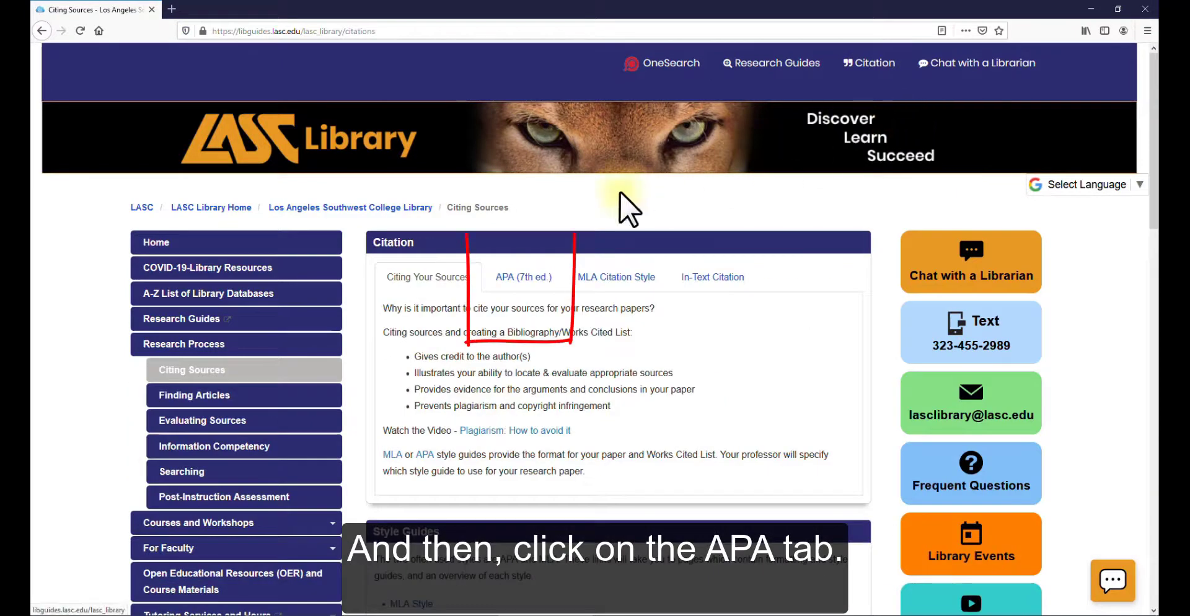